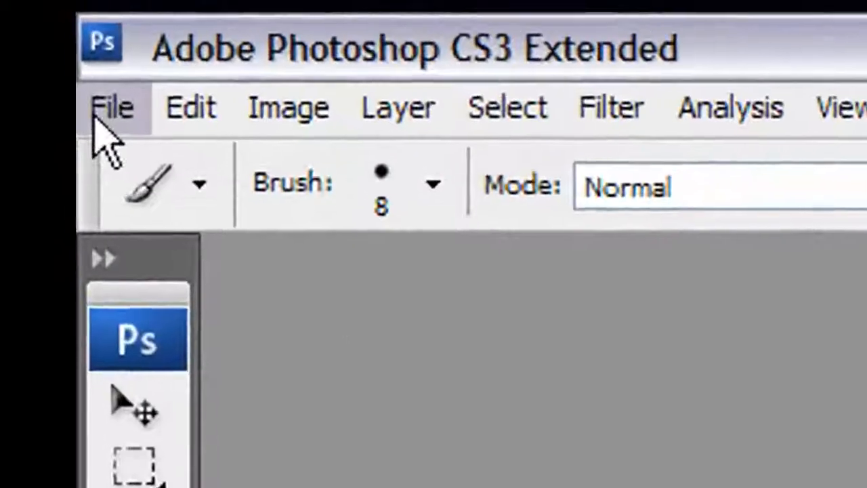
Step: Create a new document with the Default Photoshop Size preset and White background contents
left_click(101, 109)
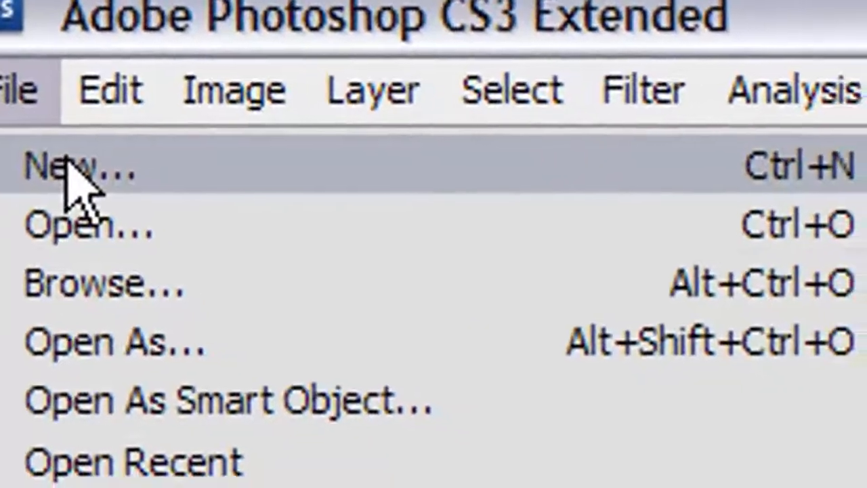
left_click(145, 175)
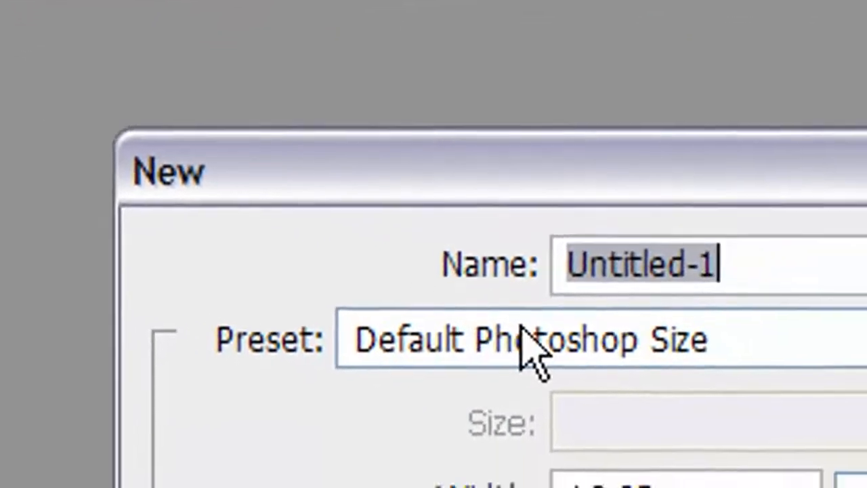
left_click(529, 342)
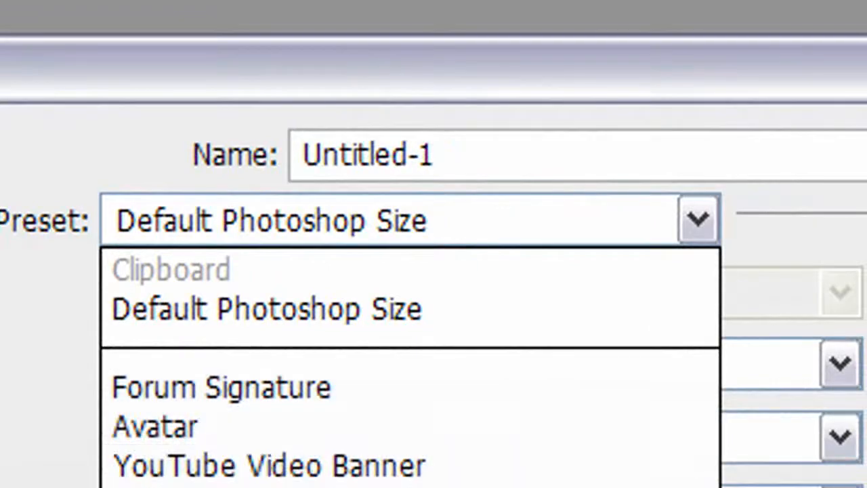
left_click(256, 320)
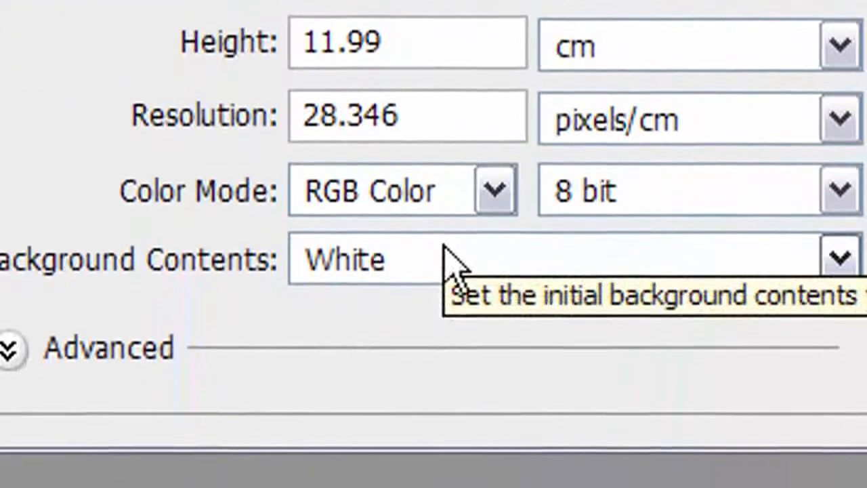
left_click(449, 322)
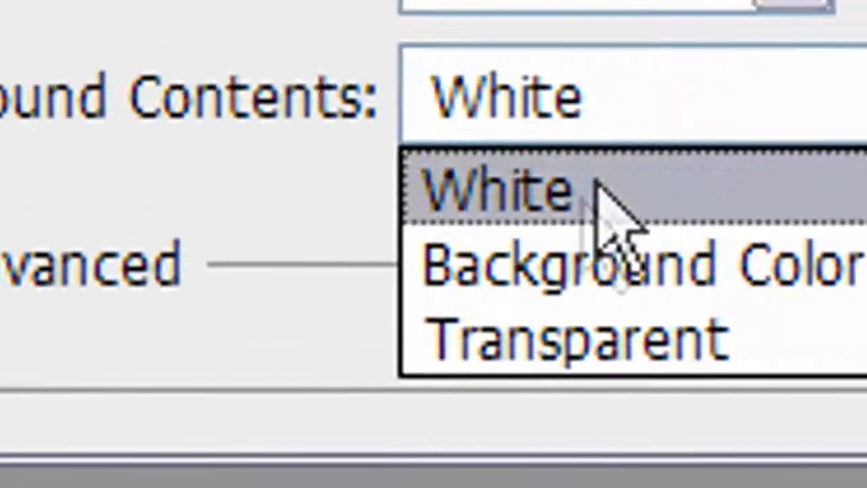
left_click(594, 184)
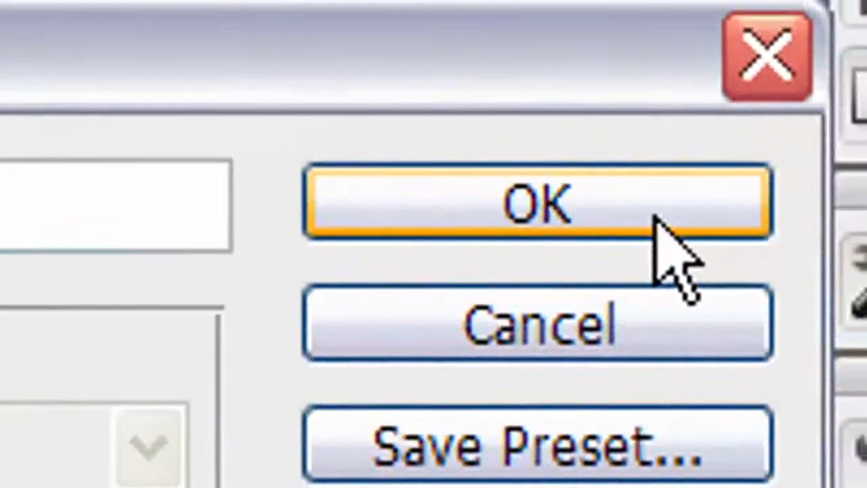
left_click(669, 204)
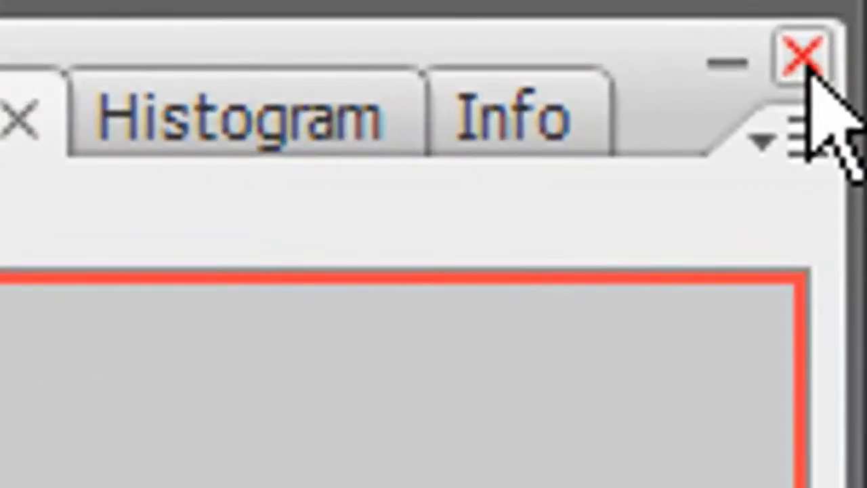
Step: Close the Navigator, Histogram and Info palette group and bring the Navigator palette back
left_click(806, 60)
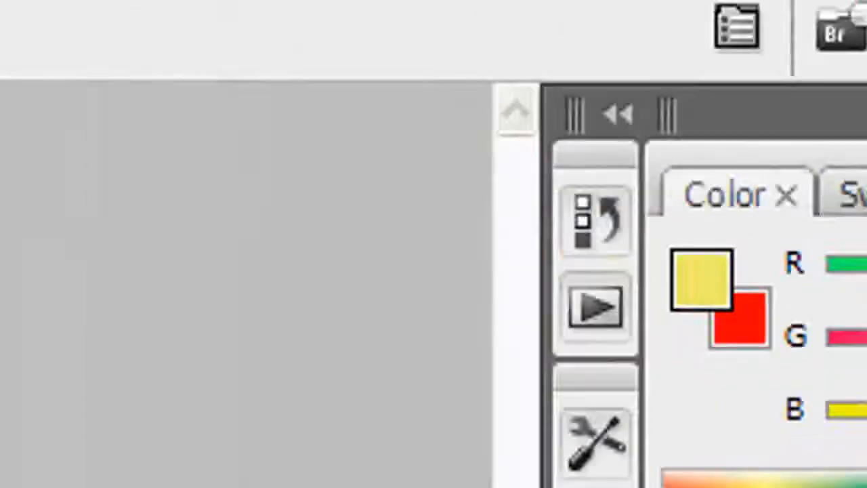
left_click(102, 54)
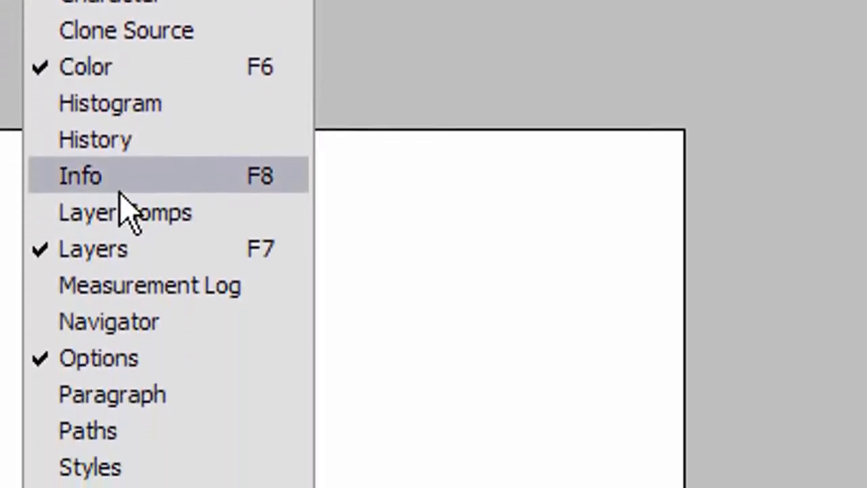
left_click(125, 320)
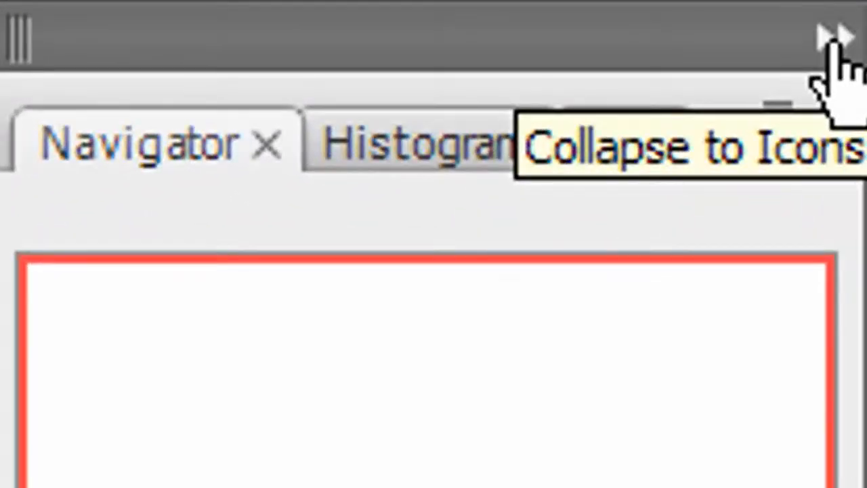
Step: Collapse the main palette dock to icons and move the Navigator group into the narrow icon column
left_click(835, 40)
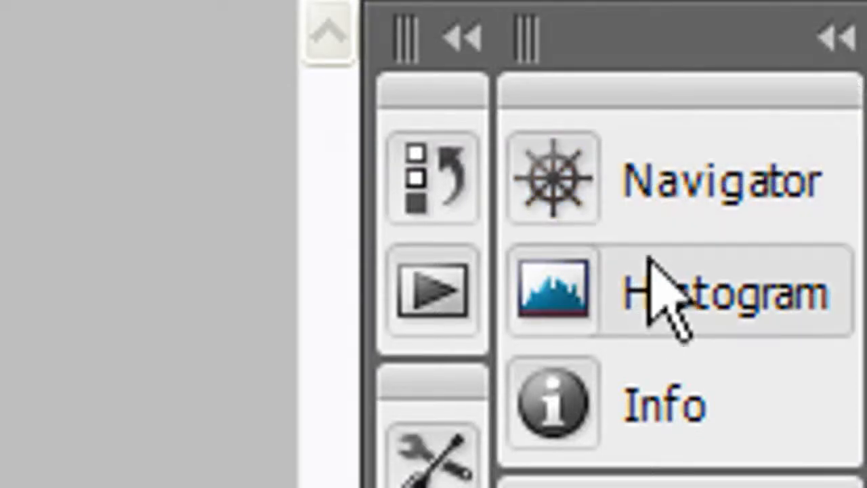
left_click_drag(658, 115, 488, 318)
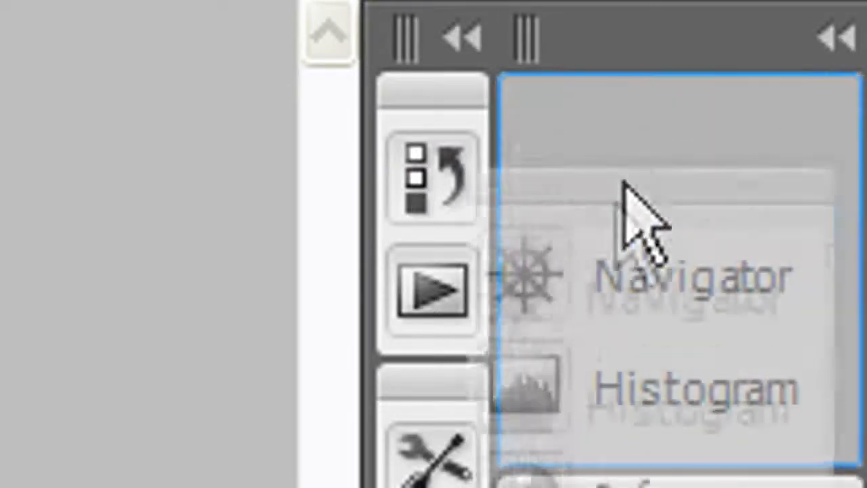
left_click_drag(477, 286, 464, 126)
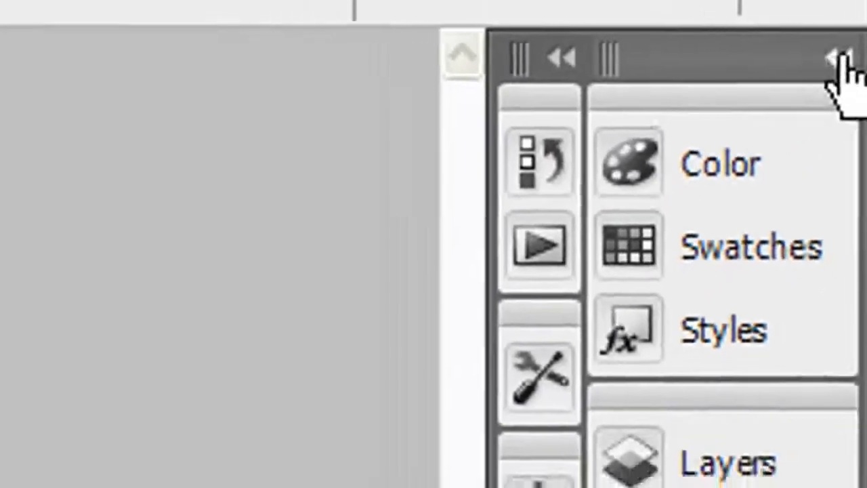
Step: Expand and re-collapse the palette docks, and move the Color and Layers groups into the narrow icon column
left_click(840, 60)
left_click(840, 60)
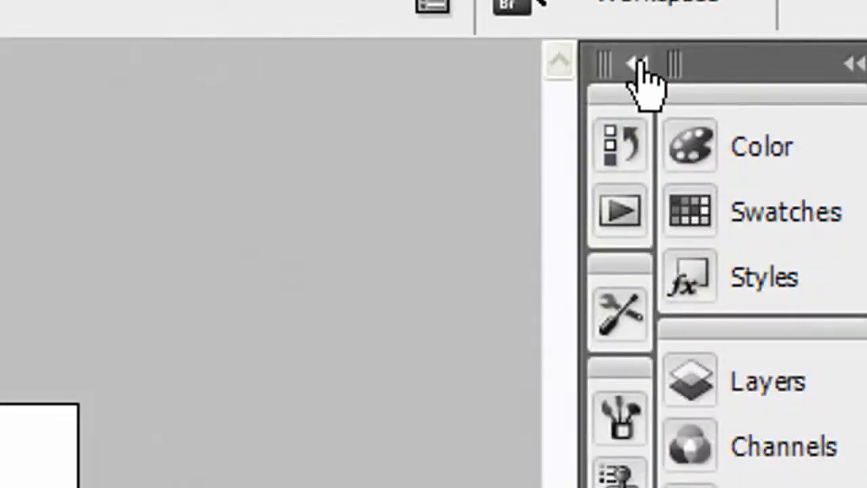
left_click(638, 66)
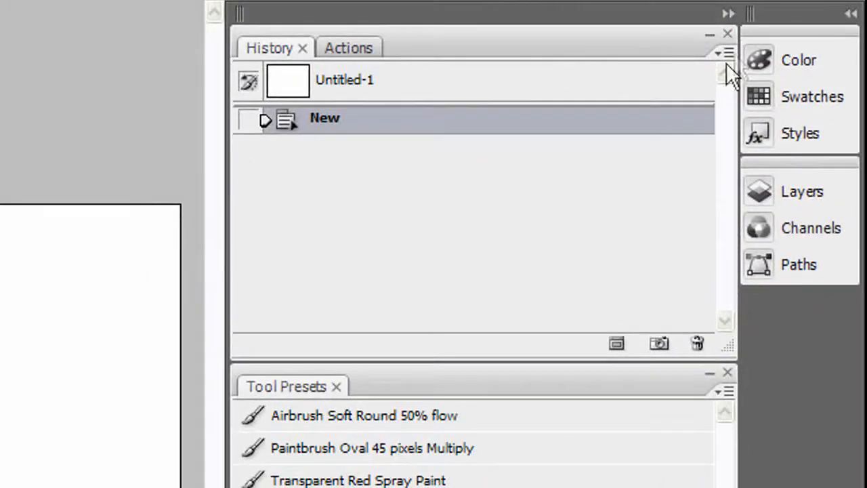
left_click(726, 14)
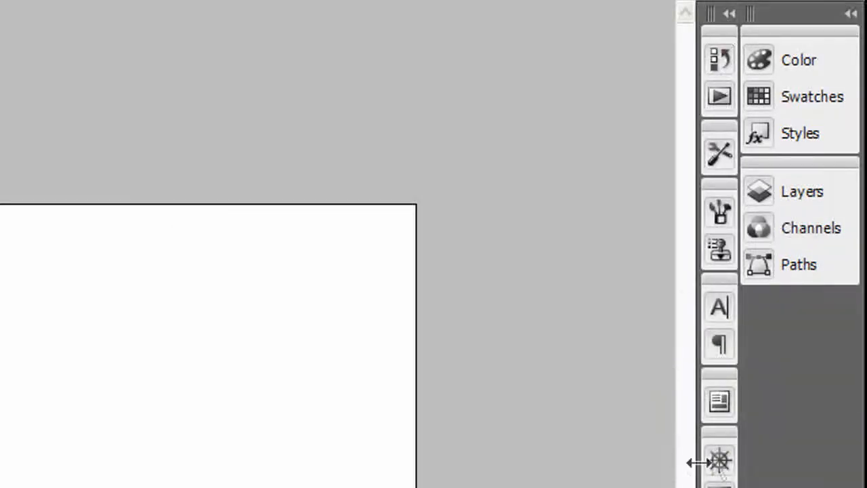
left_click_drag(789, 34, 723, 268)
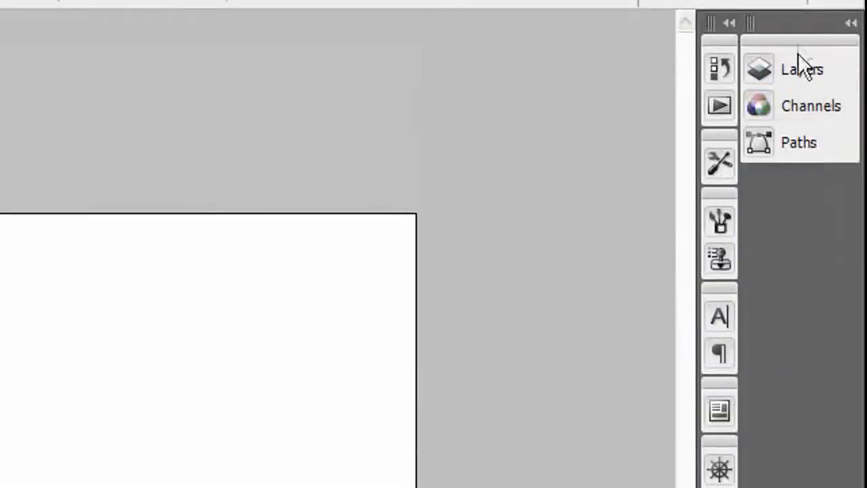
left_click_drag(798, 54, 732, 312)
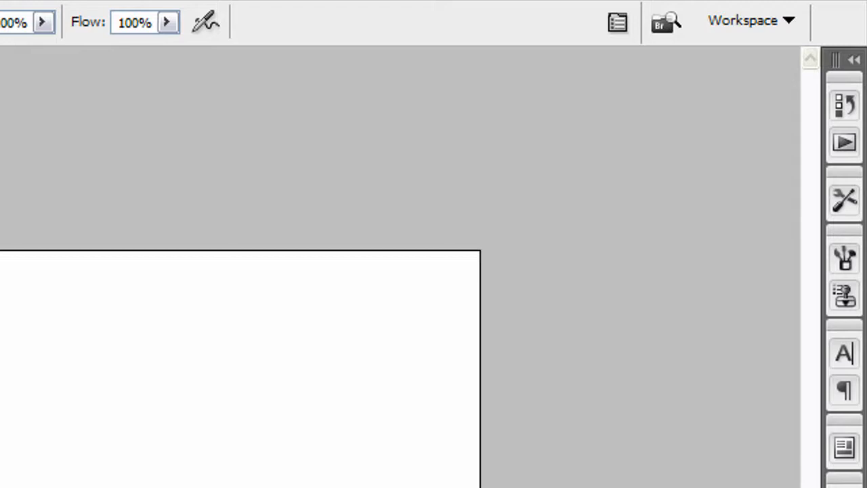
Step: Restore the palettes to the Default Workspace layout
left_click(122, 29)
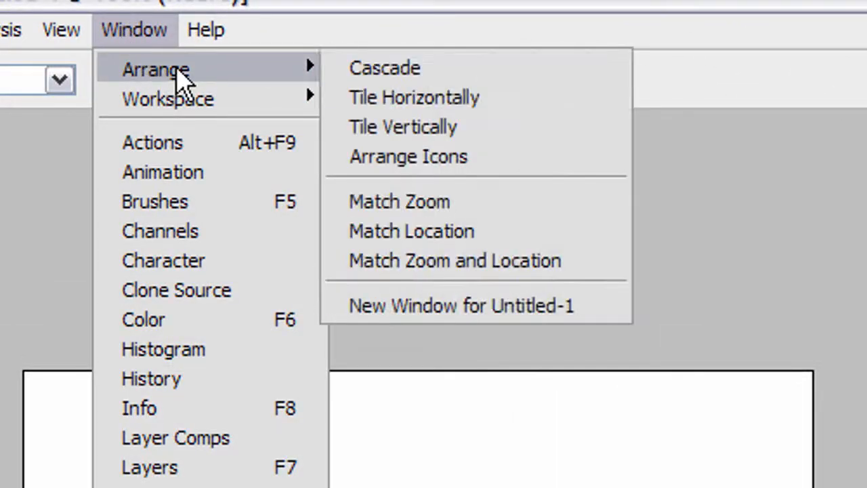
mouse_move(178, 101)
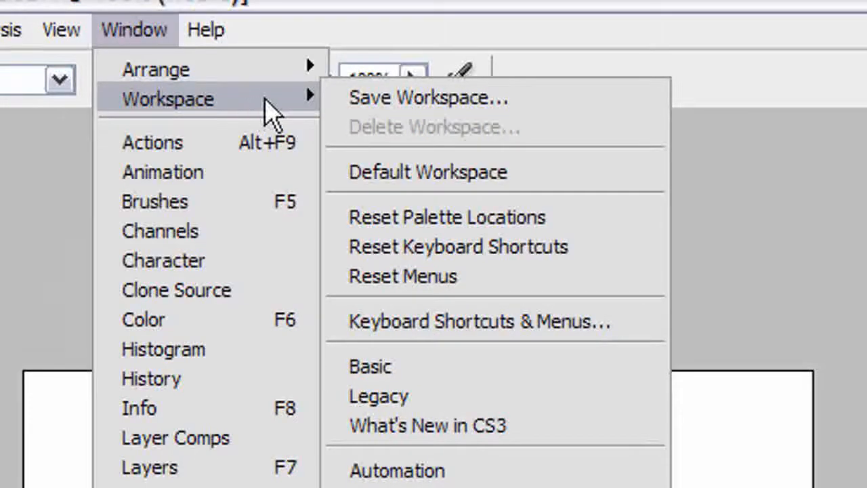
left_click(474, 175)
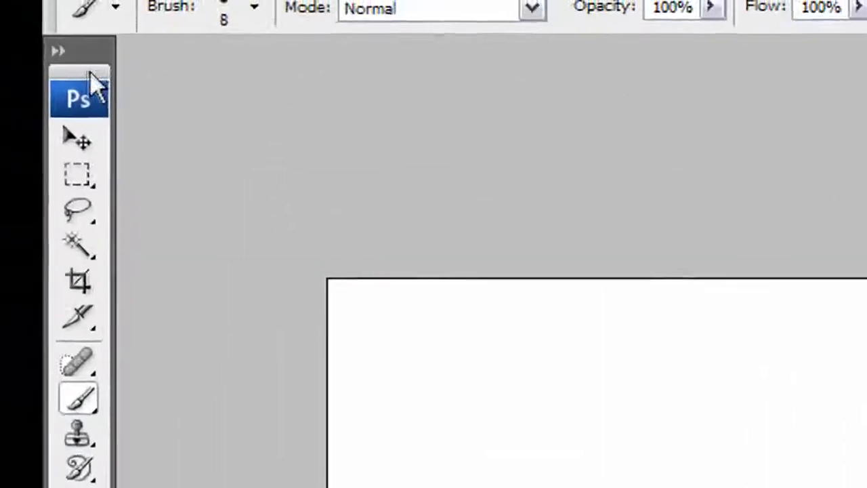
Step: Switch the toolbox between its two-column and single-column layouts, returning it to a single column
left_click(22, 34)
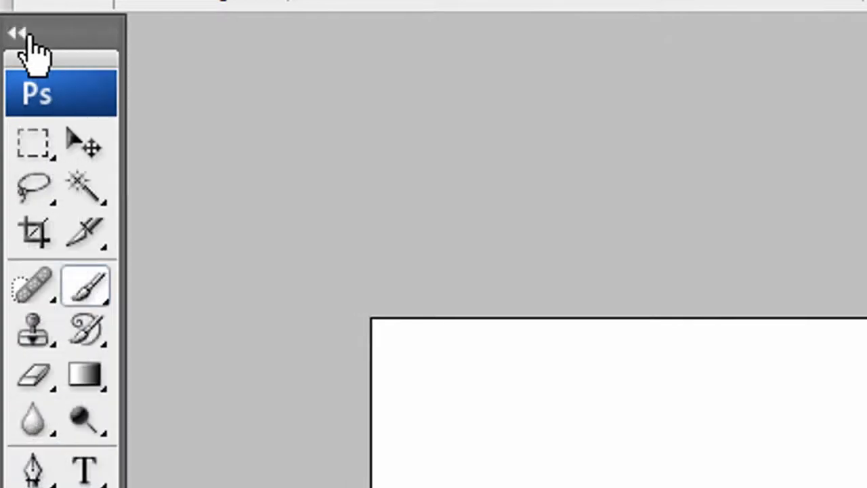
left_click(20, 34)
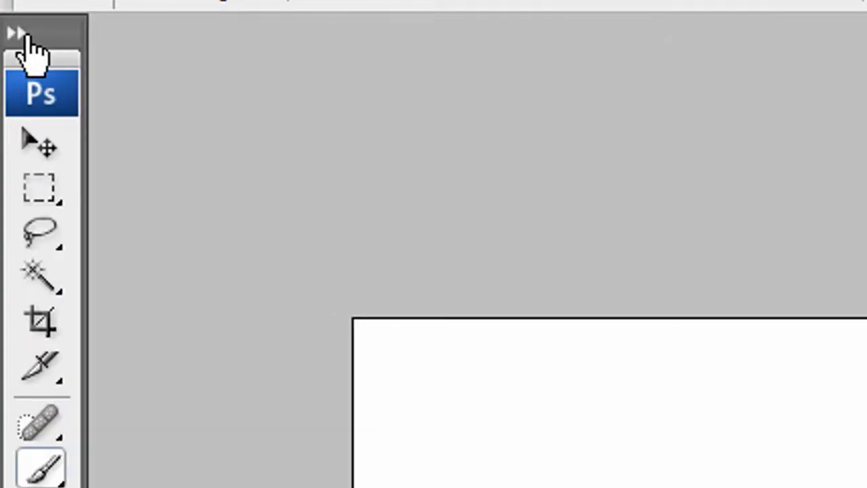
left_click(20, 34)
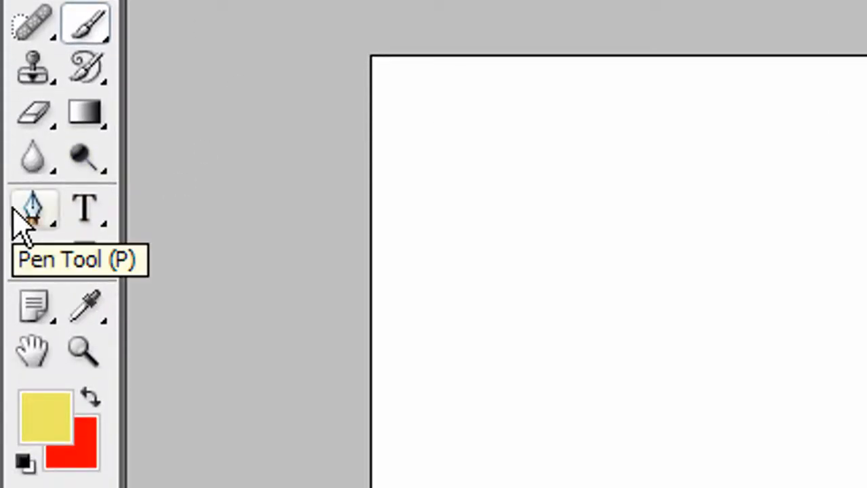
left_click(29, 9)
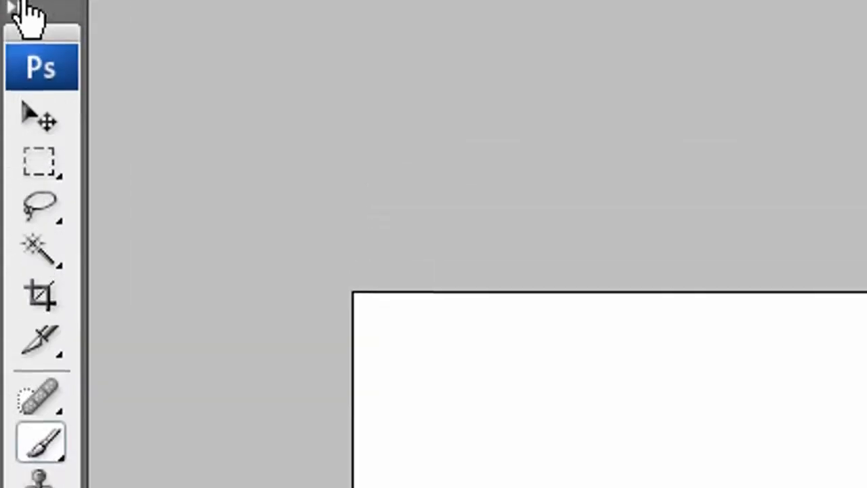
Step: Float the toolbox as a two-column panel and scribble freehand yellow Brush strokes across the upper part of the canvas
left_click_drag(30, 48, 101, 21)
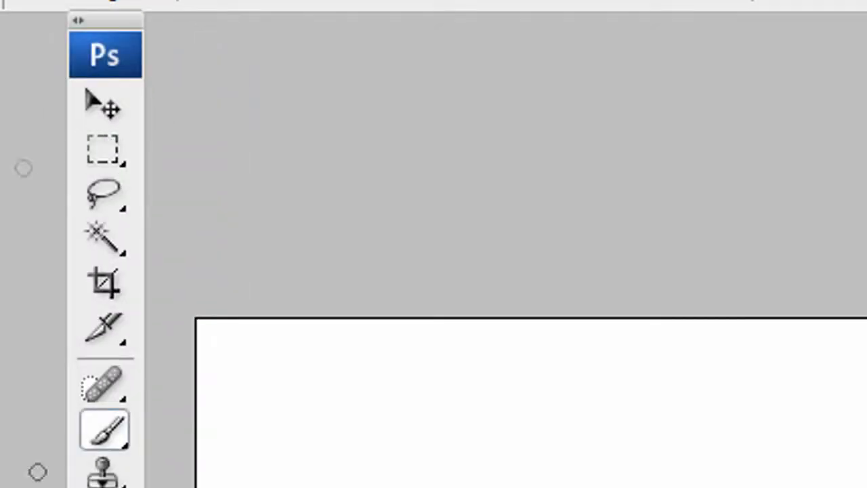
left_click(77, 17)
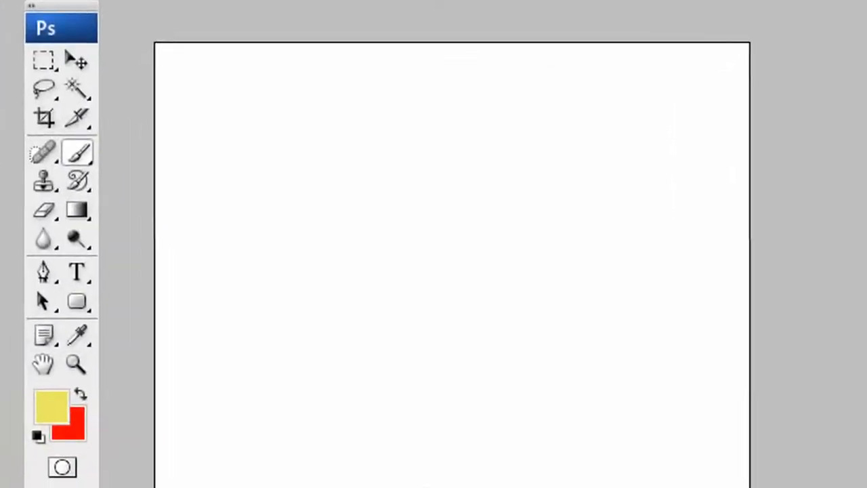
mouse_move(549, 198)
left_mouse_down()
mouse_move(209, 226)
mouse_move(765, 239)
mouse_move(400, 313)
mouse_move(462, 160)
mouse_move(461, 256)
left_mouse_up()
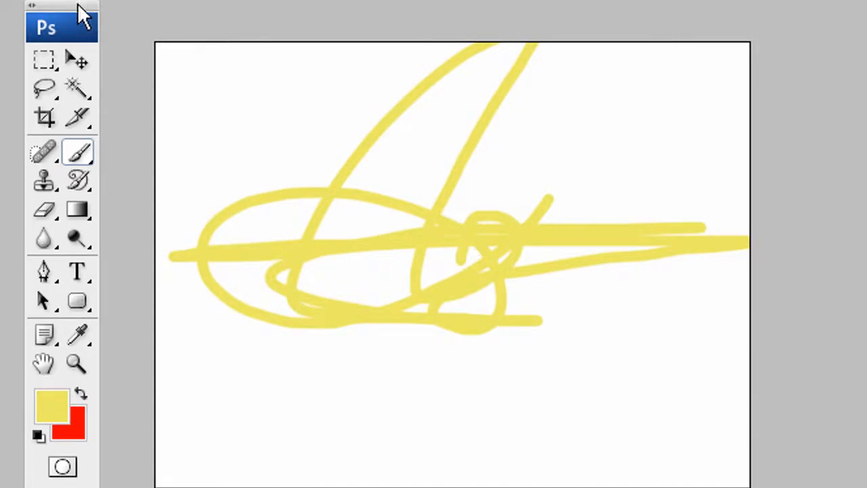
Step: Move the floating toolbox beside the palettes and paint more yellow Brush strokes over the scribble at 349.03% zoom
left_click_drag(82, 15, 844, 22)
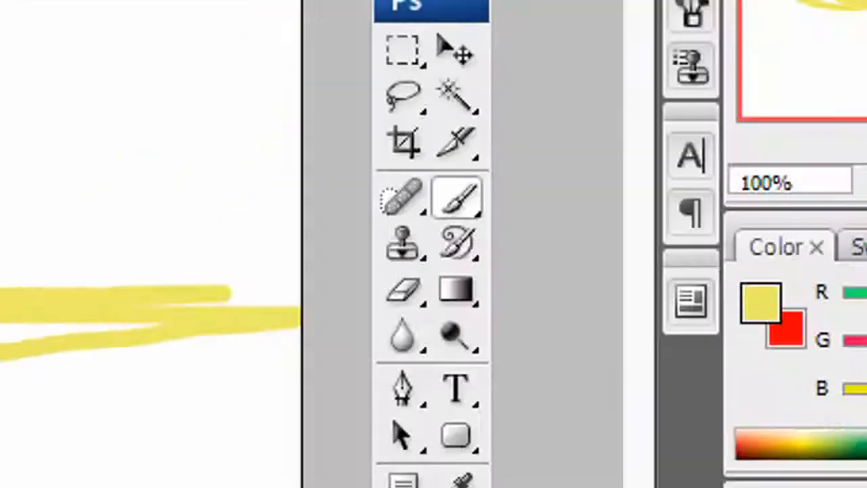
left_click_drag(583, 242, 642, 245)
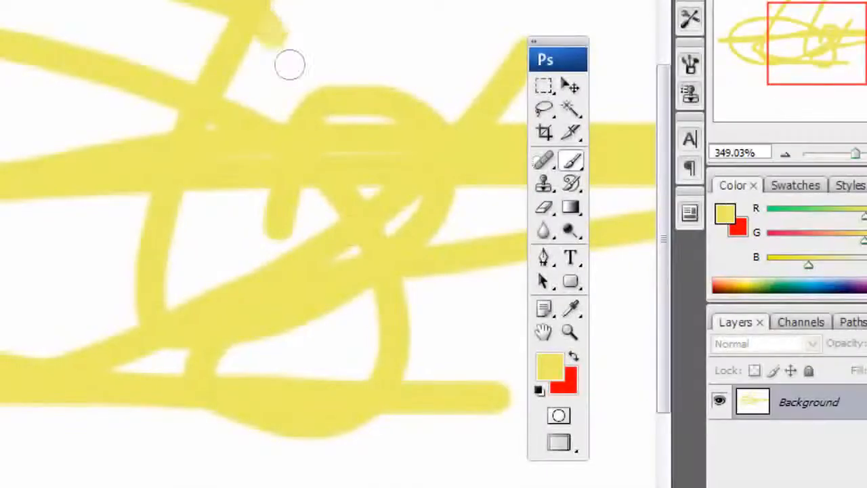
mouse_move(290, 65)
left_mouse_down()
mouse_move(347, 294)
mouse_move(267, 55)
mouse_move(557, 45)
mouse_move(486, 49)
mouse_move(452, 26)
left_mouse_up()
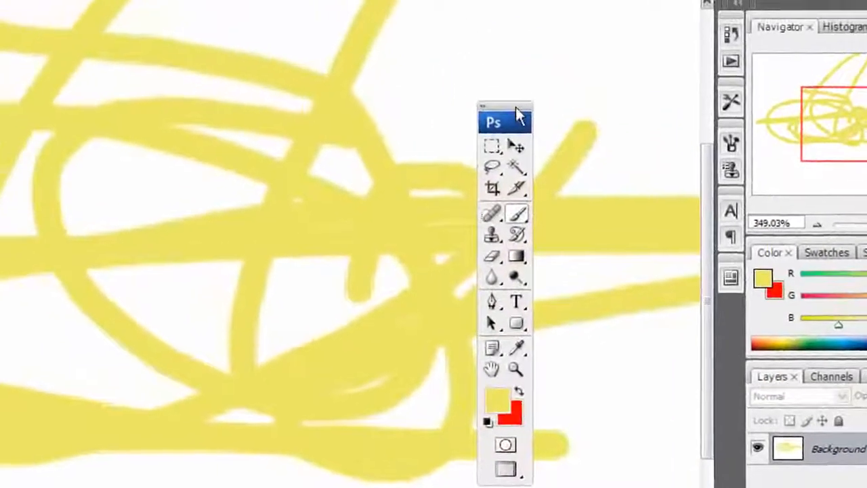
Step: Dock the floating toolbox back in its original place as a single column
left_click_drag(519, 115, 9, 31)
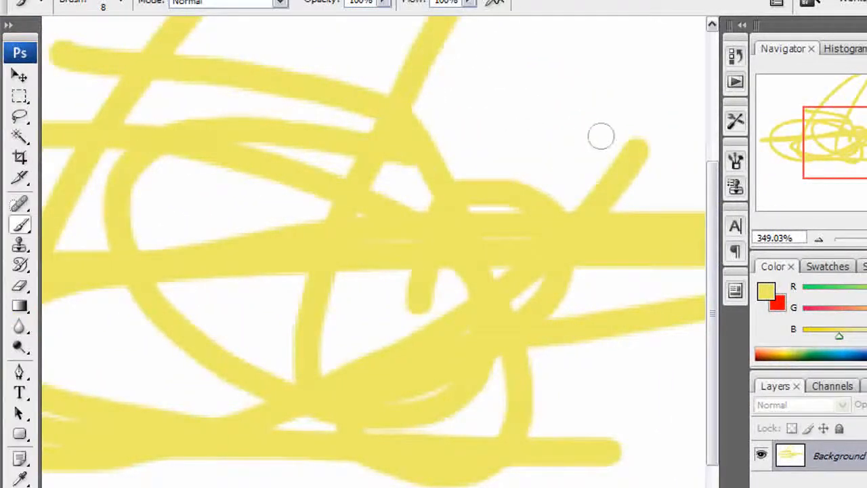
Step: Use the Navigator to zoom in to 575.46%, shift the visible area across the scribble, and zoom out to 164.87%
left_click_drag(866, 240, 866, 242)
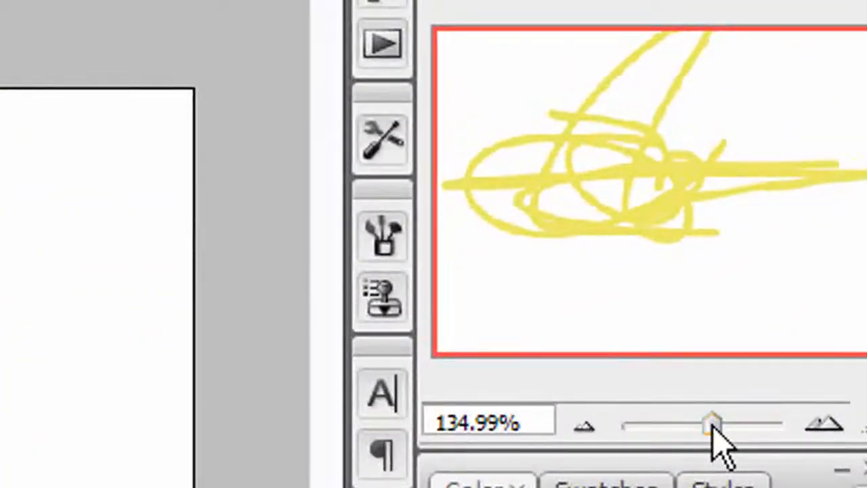
left_click_drag(717, 431, 747, 428)
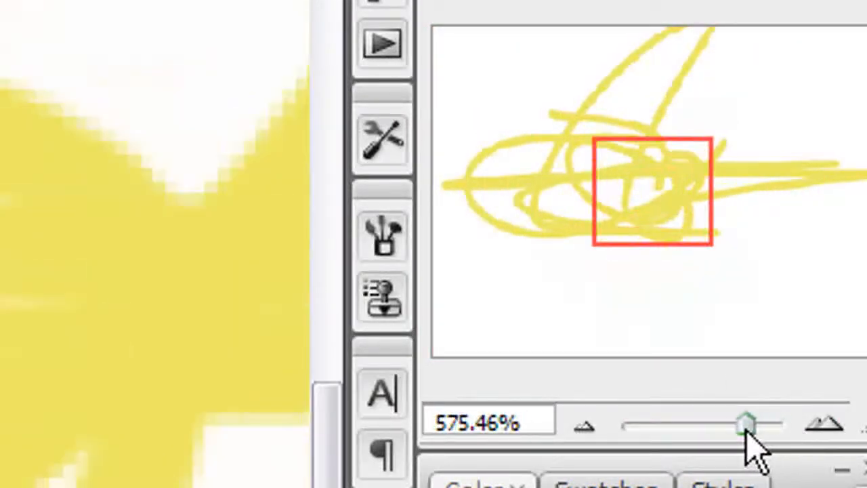
mouse_move(678, 212)
left_mouse_down()
mouse_move(551, 287)
mouse_move(483, 261)
mouse_move(811, 202)
mouse_move(751, 199)
mouse_move(687, 128)
mouse_move(678, 78)
mouse_move(628, 83)
mouse_move(582, 120)
mouse_move(553, 174)
mouse_move(603, 205)
mouse_move(626, 203)
left_mouse_up()
left_click_drag(744, 423, 718, 420)
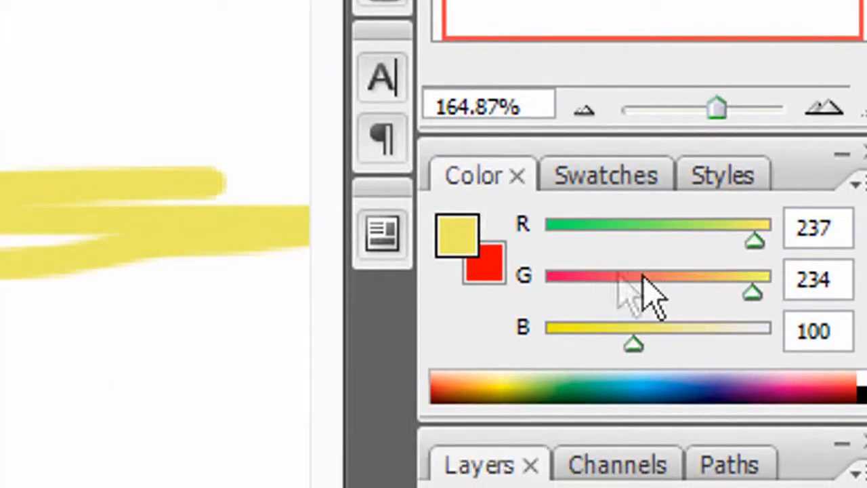
Step: Switch from the background back to the foreground color and set its green value to 0 and blue value to 255
left_click(486, 271)
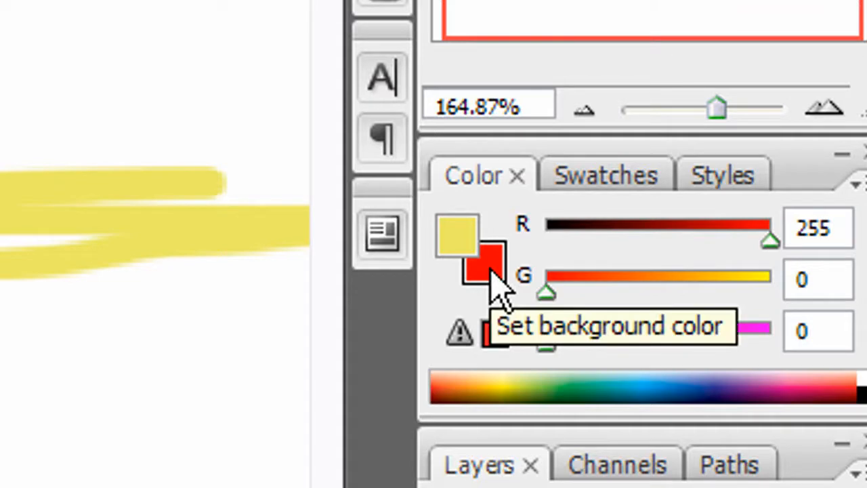
left_click(460, 249)
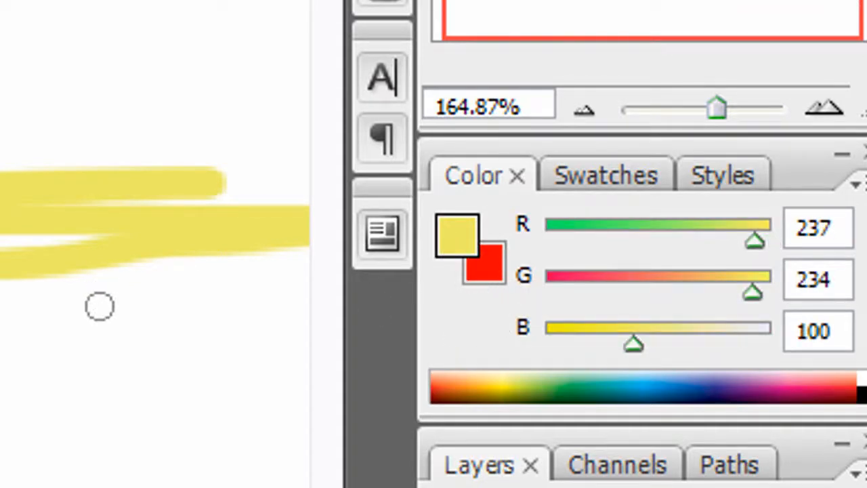
left_click_drag(764, 293, 507, 294)
left_click_drag(624, 344, 804, 358)
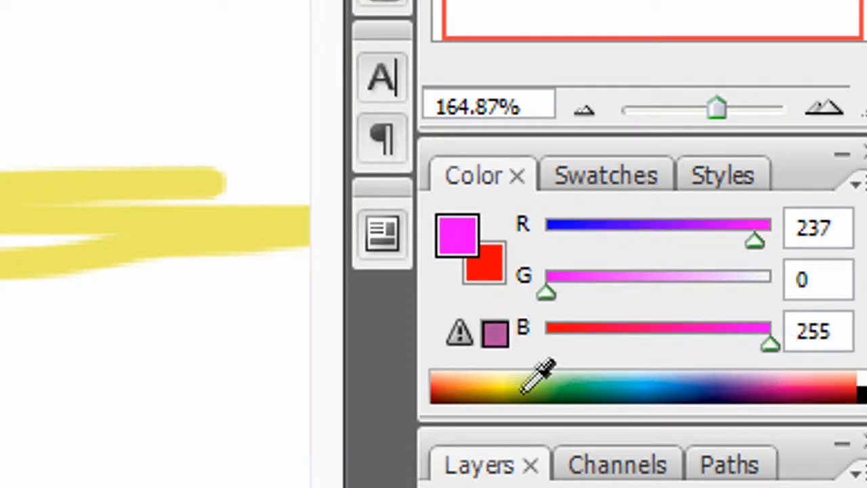
Step: Pick a blue foreground (R 0, G 124, B 175) from the spectrum, scribble freehand strokes below the yellow ones, and show the Swatches
left_click_drag(524, 391, 648, 387)
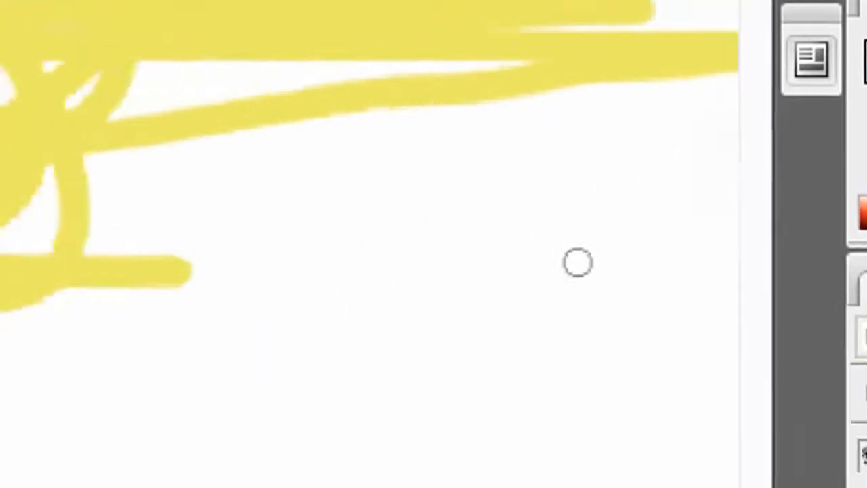
mouse_move(577, 263)
left_mouse_down()
mouse_move(294, 181)
mouse_move(253, 481)
mouse_move(332, 487)
mouse_move(112, 299)
left_mouse_up()
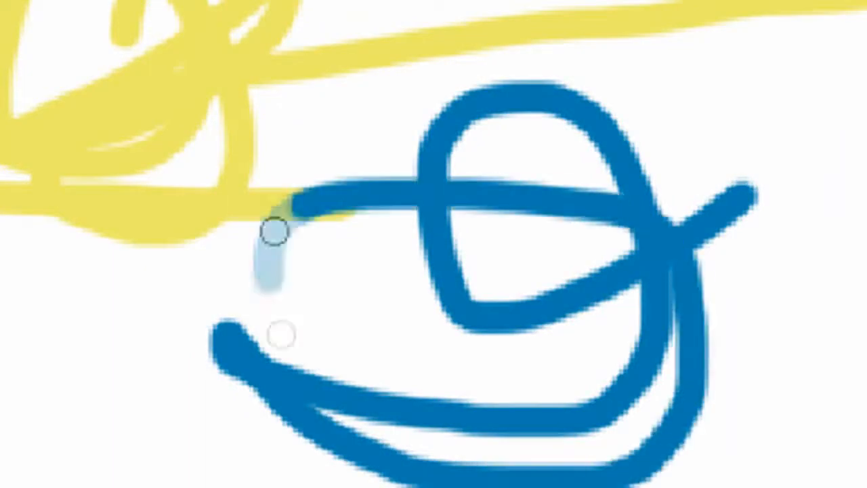
mouse_move(274, 231)
left_mouse_down()
mouse_move(492, 487)
mouse_move(428, 65)
mouse_move(527, 0)
mouse_move(589, 0)
left_mouse_up()
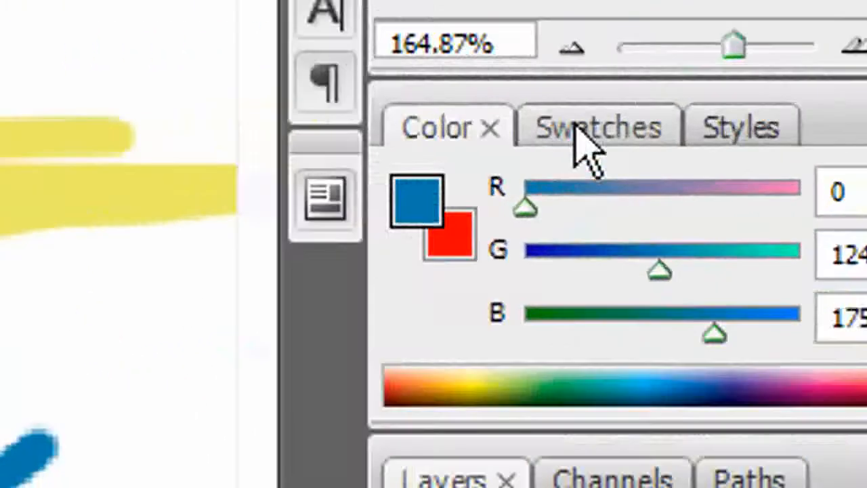
left_click(834, 101)
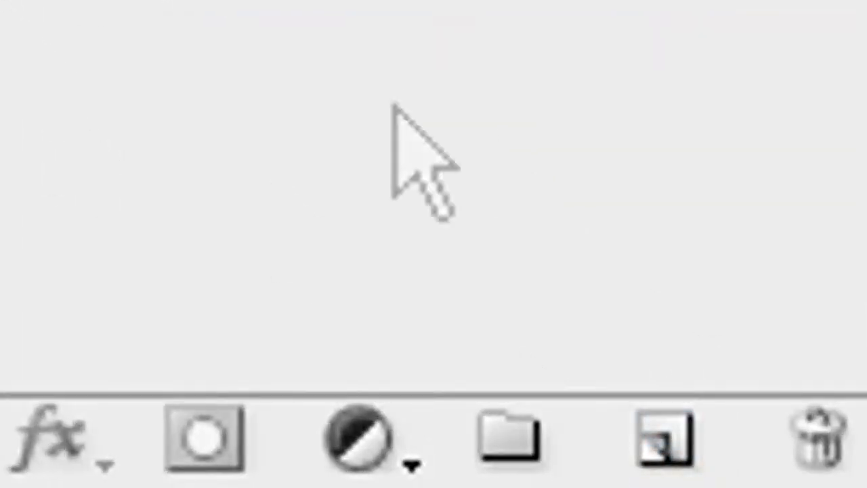
Step: Add a new layer above the Background and paint freehand blue Brush strokes across the existing scribbles
left_click(667, 466)
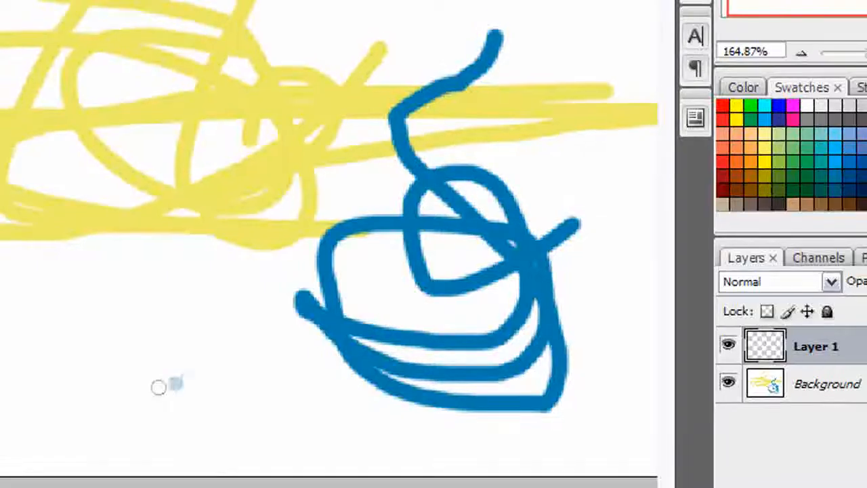
mouse_move(170, 384)
left_mouse_down()
mouse_move(318, 302)
mouse_move(1, 62)
left_mouse_up()
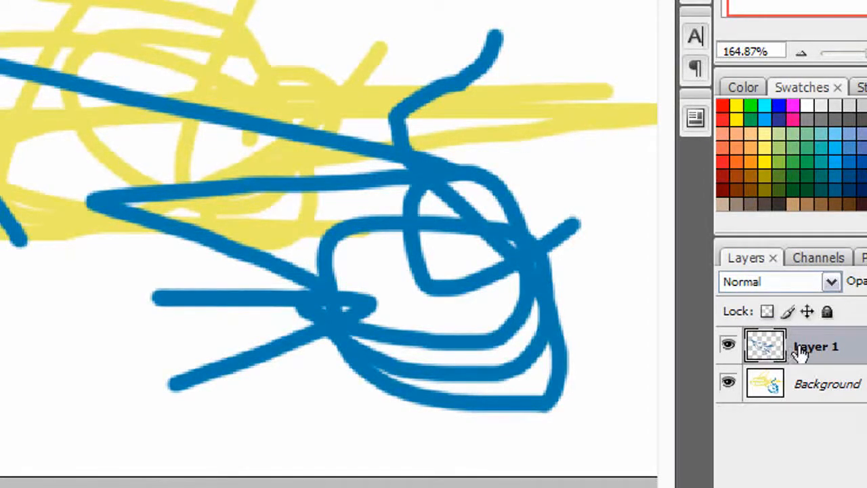
Step: Toggle the visibility of Layer 1 off and on twice, and delete that layer
left_click(729, 347)
left_click(728, 347)
left_click(728, 347)
left_click(728, 347)
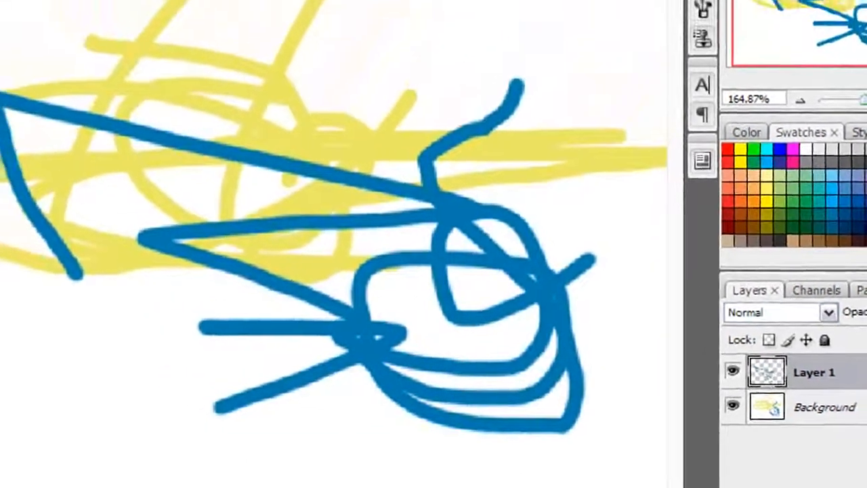
left_click(866, 487)
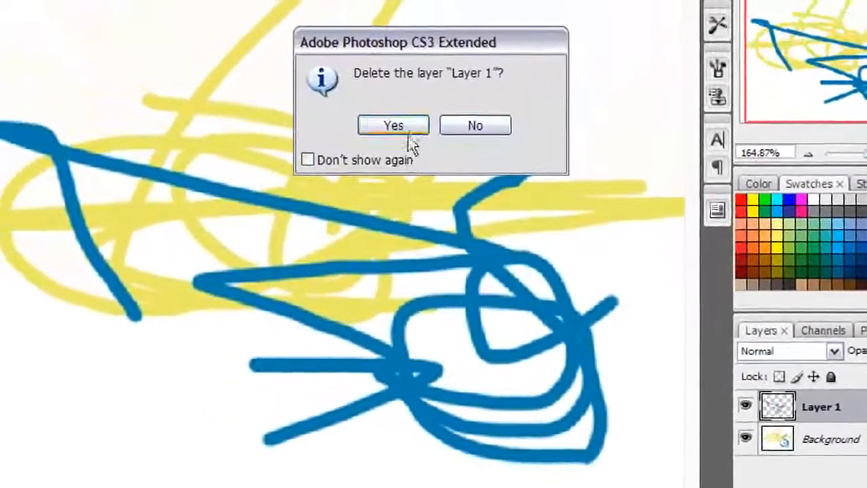
left_click(404, 130)
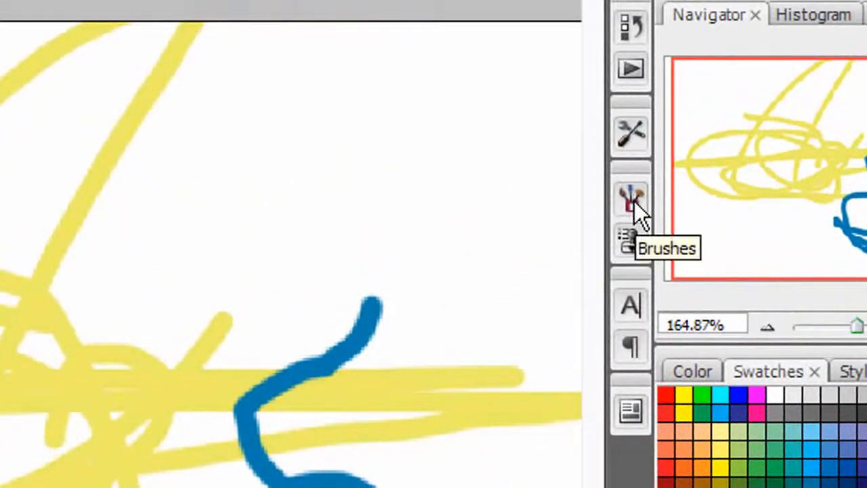
Step: Choose the soft 60 px brush preset and paint a thick blurry blue loop over the yellow scribble, leaving the Brushes palette collapsed
left_click(634, 200)
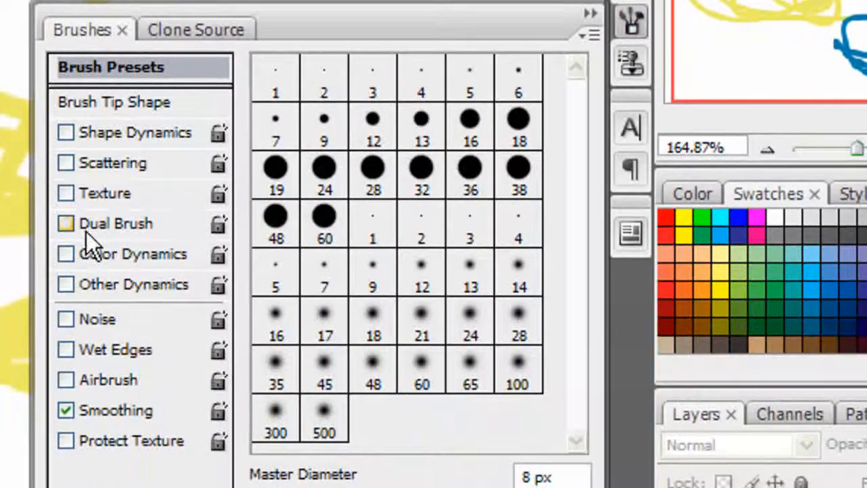
left_click(589, 17)
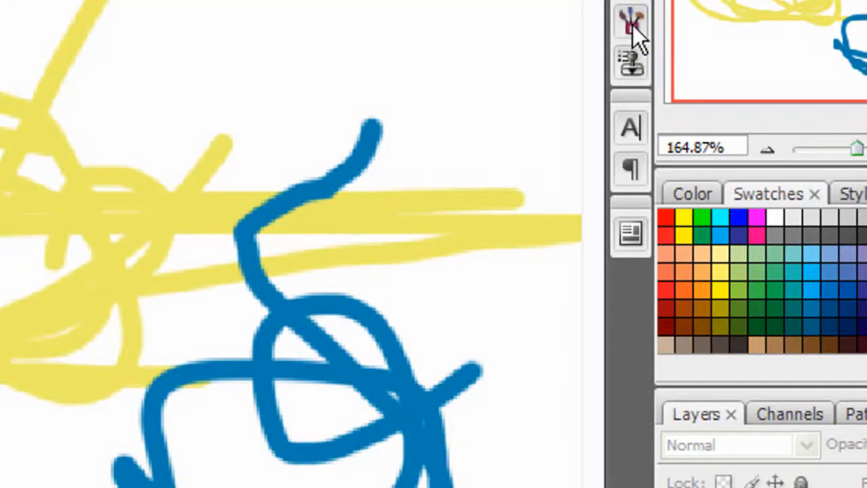
left_click(633, 25)
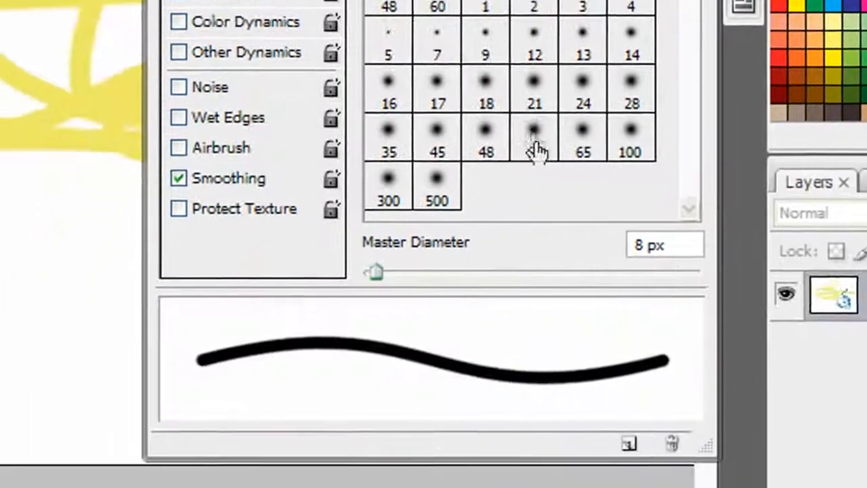
left_click(421, 366)
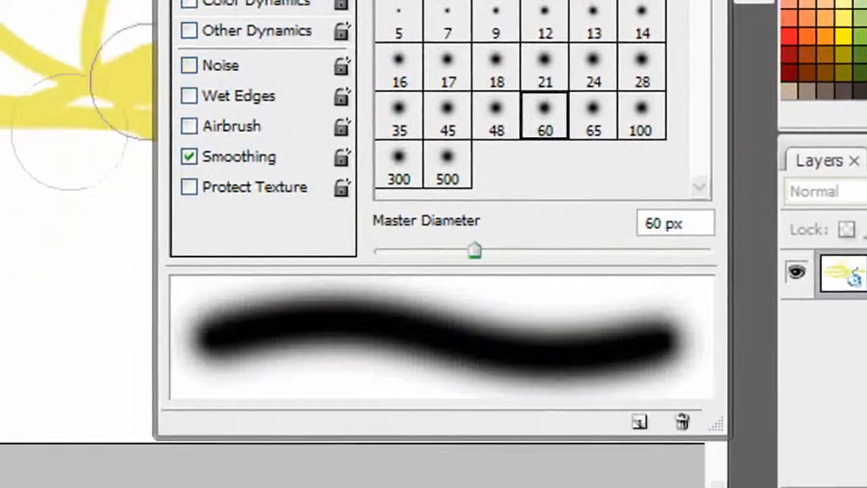
mouse_move(313, 318)
left_mouse_down()
mouse_move(249, 163)
mouse_move(261, 80)
mouse_move(337, 48)
mouse_move(449, 332)
mouse_move(413, 395)
mouse_move(185, 384)
mouse_move(141, 227)
mouse_move(158, 96)
mouse_move(219, 68)
mouse_move(346, 61)
mouse_move(390, 20)
left_mouse_up()
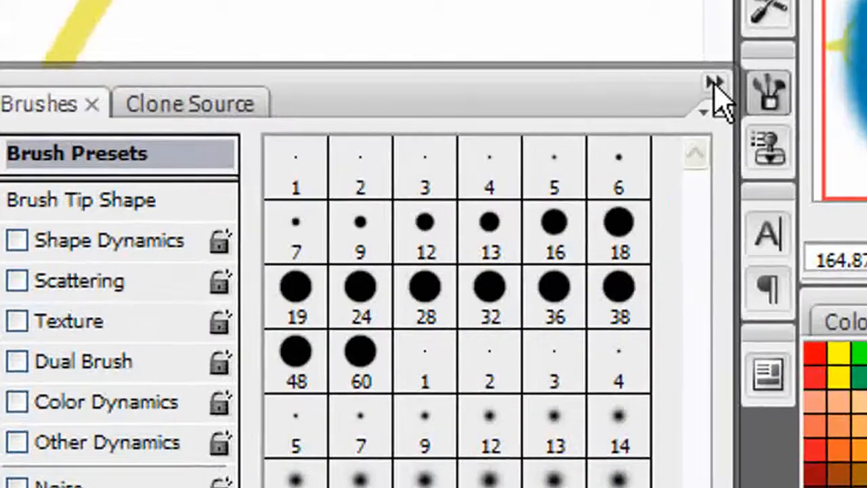
left_click(714, 83)
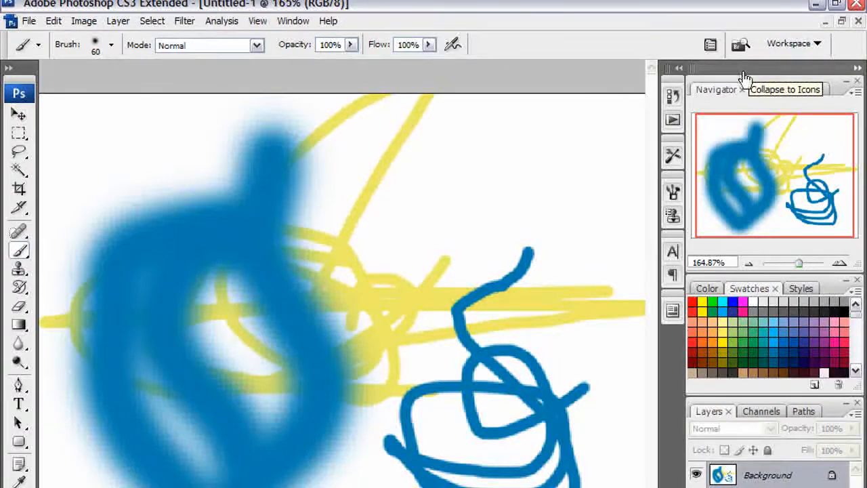
Step: Collapse the palette column to icons, and float the Navigator group over the canvas before docking it back among the icons
left_click(743, 75)
left_click_drag(835, 84, 535, 111)
left_click_drag(615, 97, 647, 100)
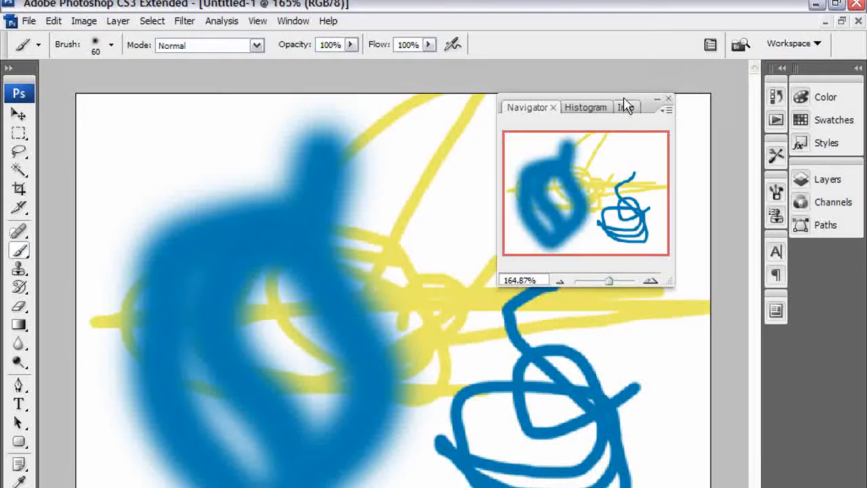
left_click_drag(624, 105, 810, 80)
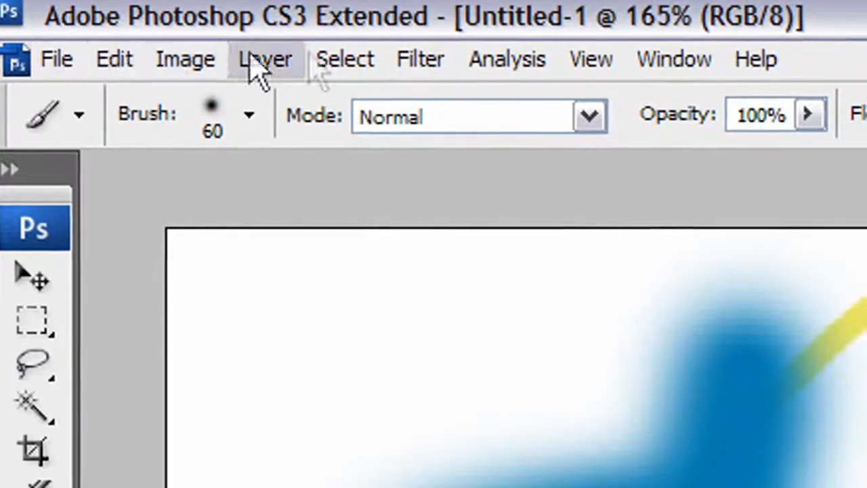
left_click(48, 14)
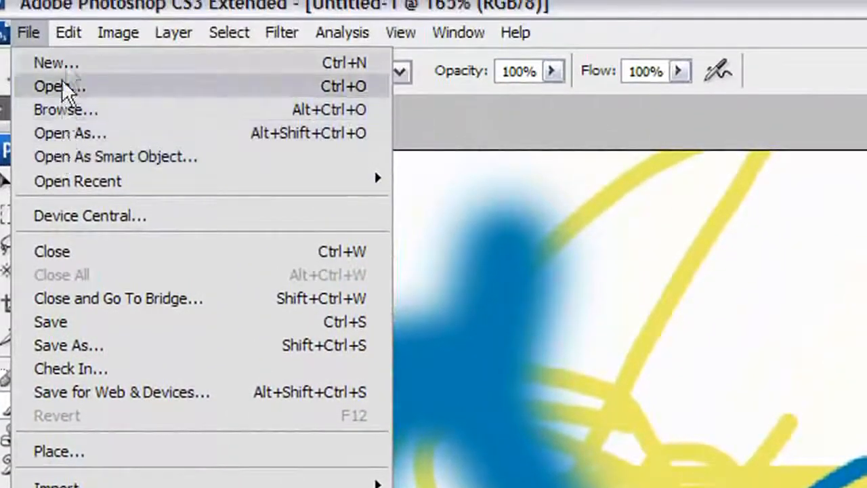
mouse_move(68, 33)
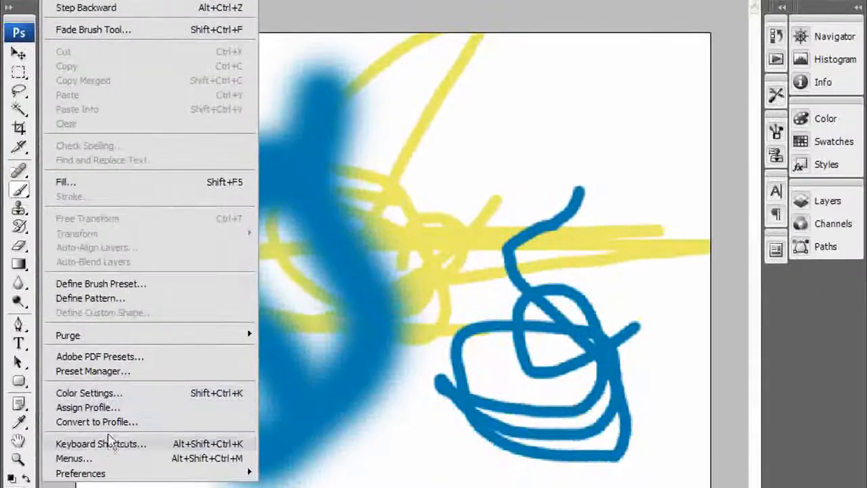
mouse_move(112, 474)
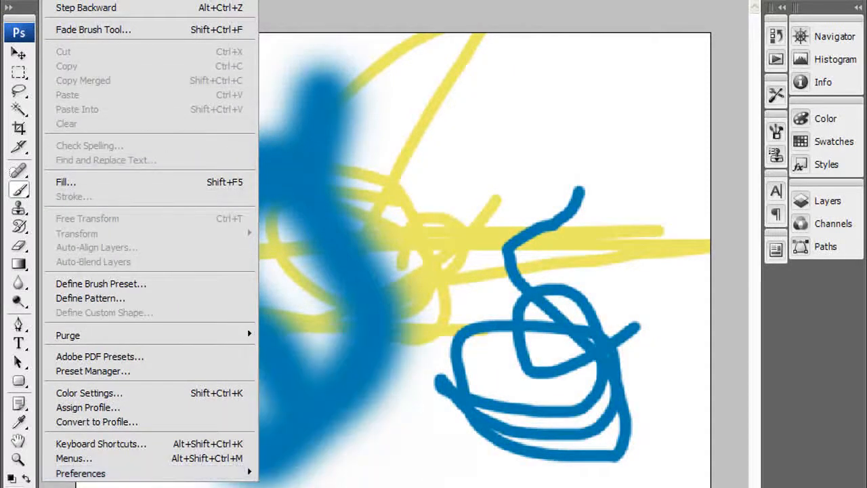
Step: Apply the Black & White adjustment with its default values to the image and undo it
mouse_move(80, 1)
mouse_move(106, 3)
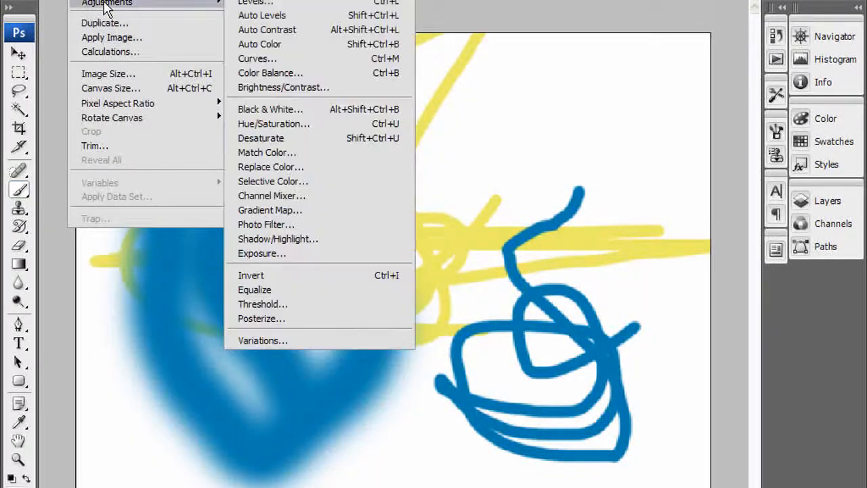
left_click(311, 113)
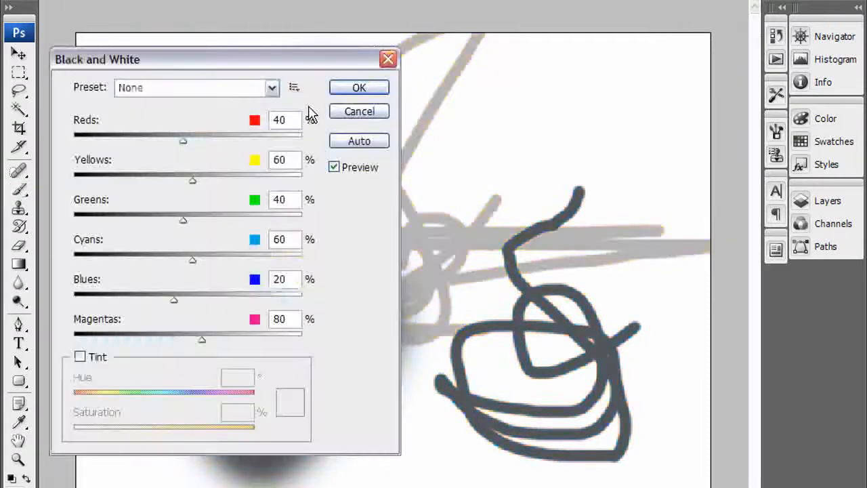
left_click(360, 88)
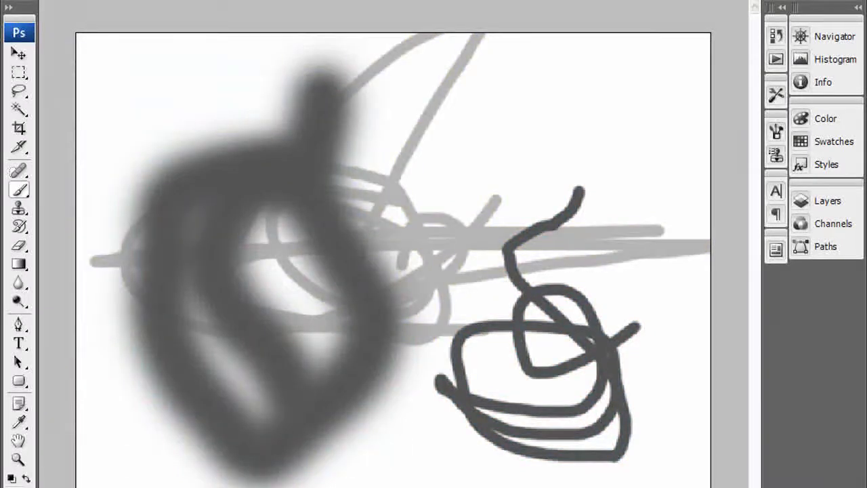
left_click(54, 0)
left_click(81, 0)
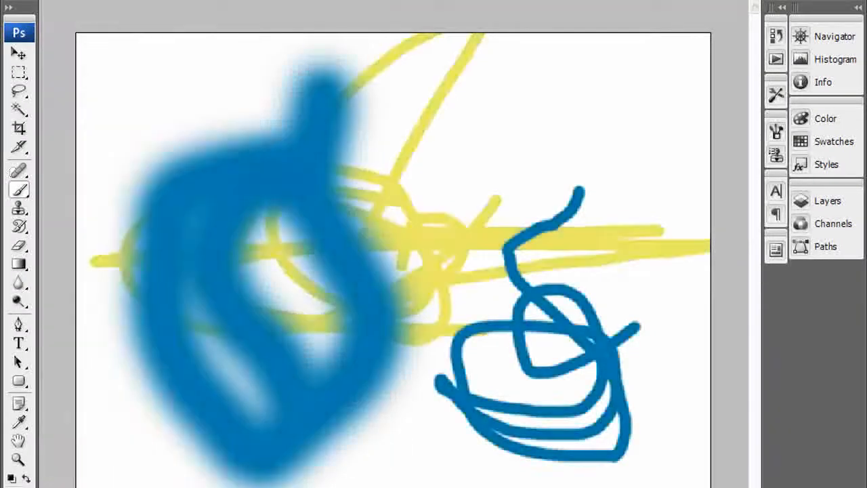
Step: Select the entire canvas and deselect it again
left_click(83, 0)
mouse_move(115, 0)
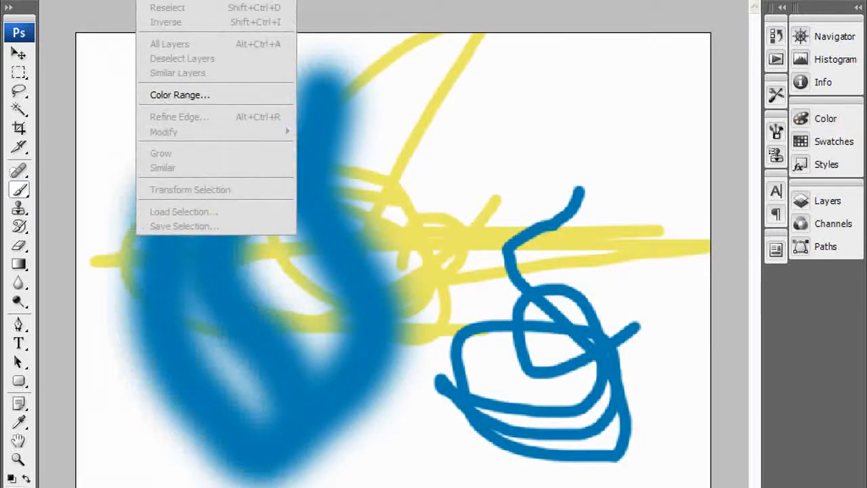
left_click(157, 0)
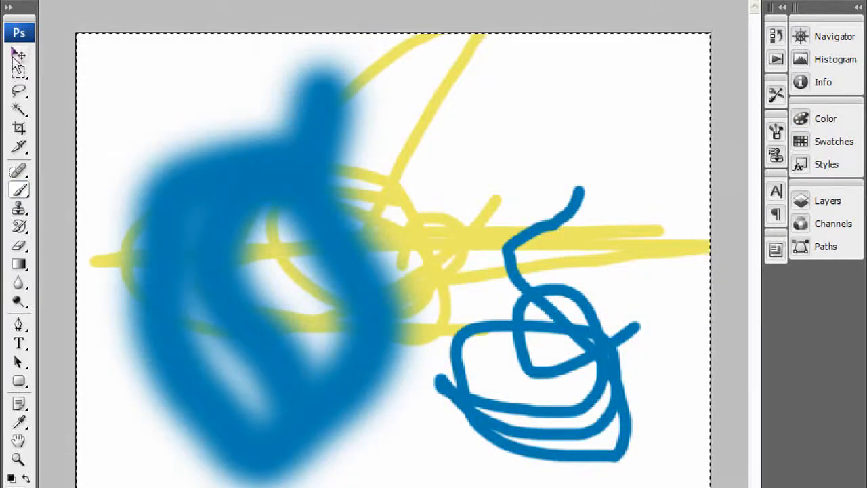
left_click(150, 0)
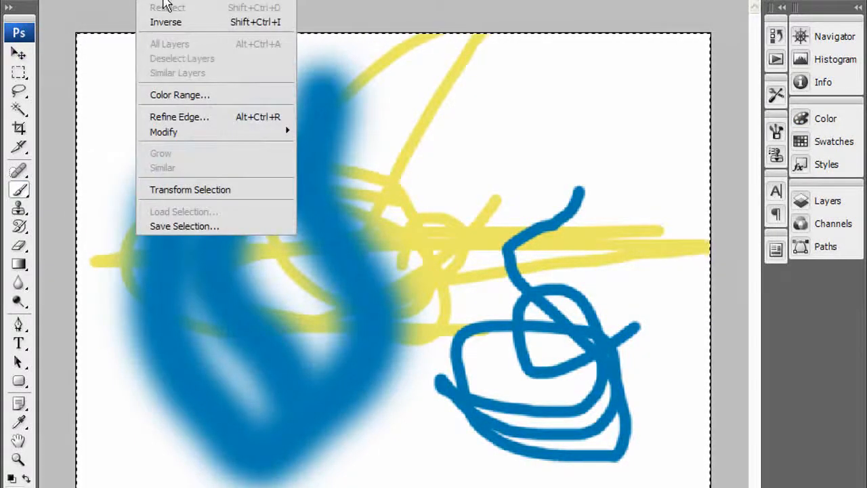
left_click(167, 0)
left_click(149, 0)
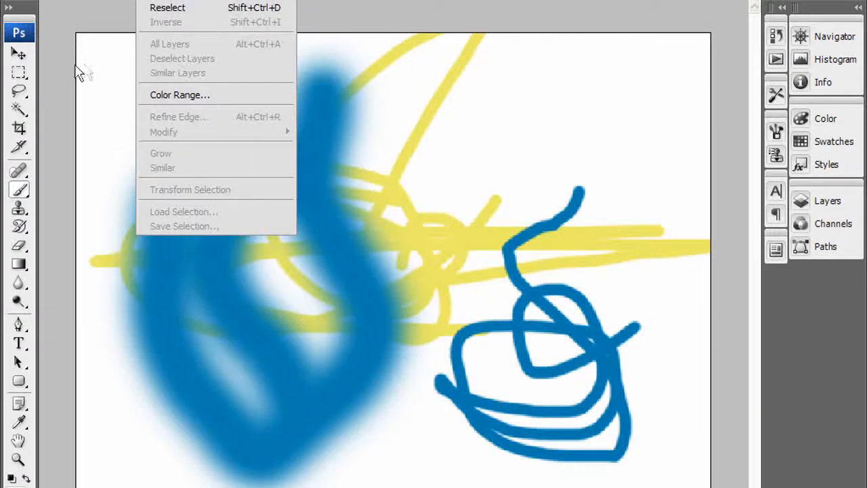
mouse_move(195, 2)
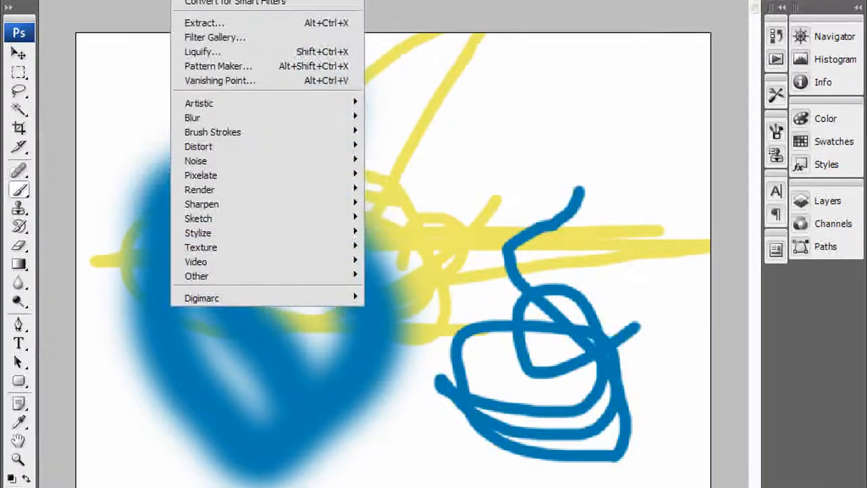
Step: Marquee-select an area across the blurry blue loop and the yellow scribble, and apply a Render filter to it
left_click(18, 72)
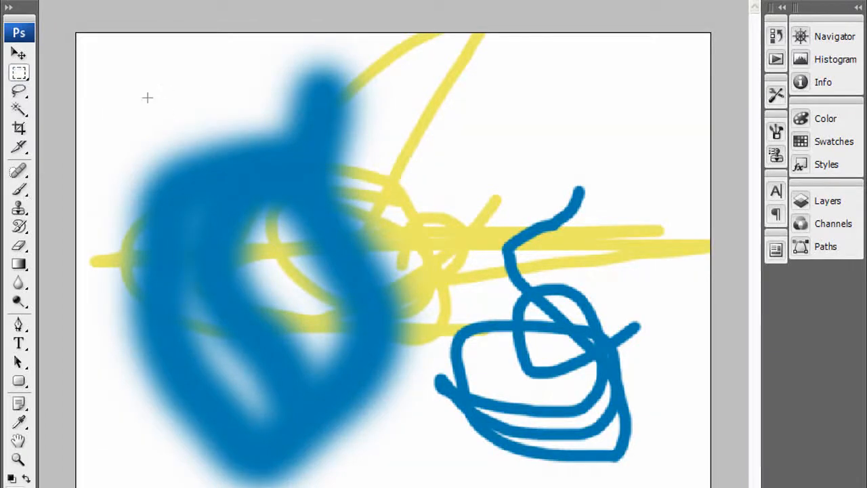
left_click_drag(147, 97, 515, 310)
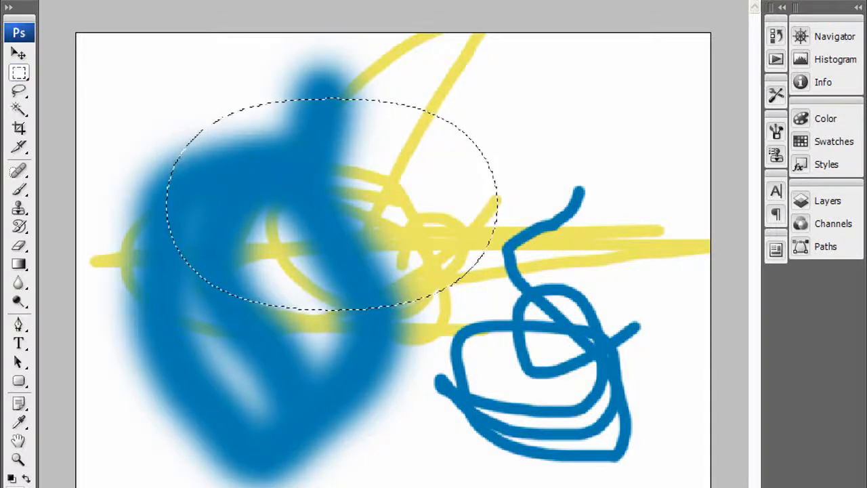
left_click(181, 1)
mouse_move(185, 220)
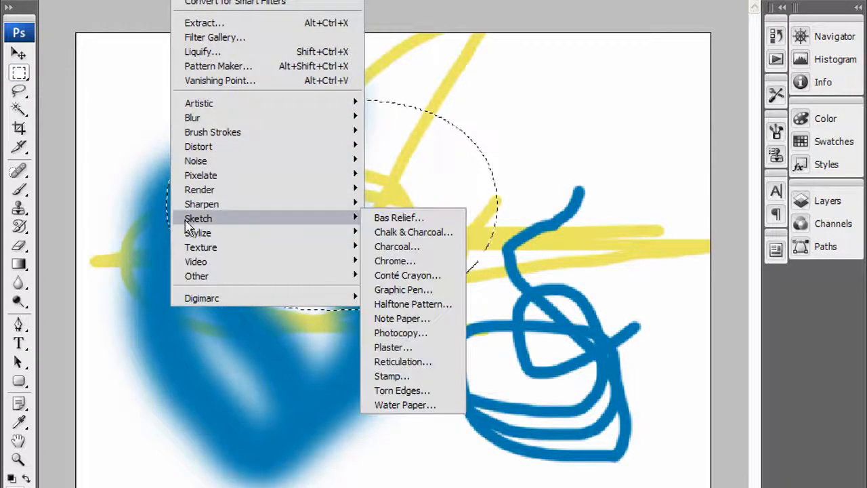
mouse_move(300, 192)
left_click(408, 191)
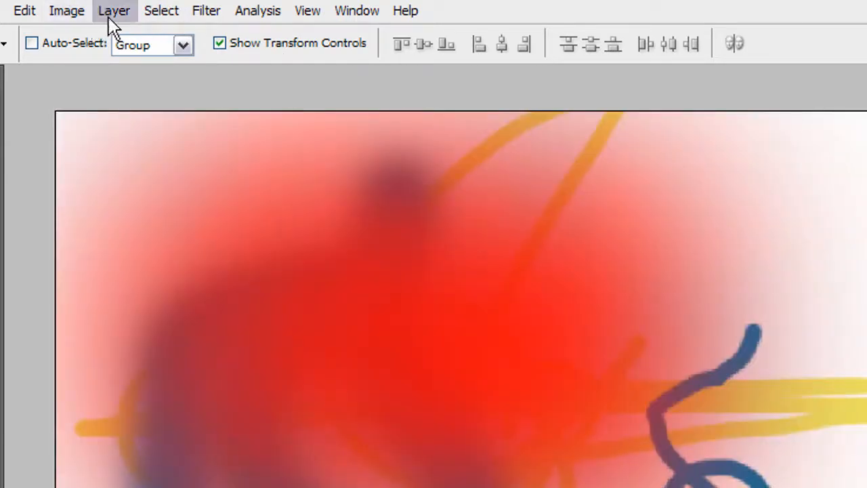
left_click(258, 12)
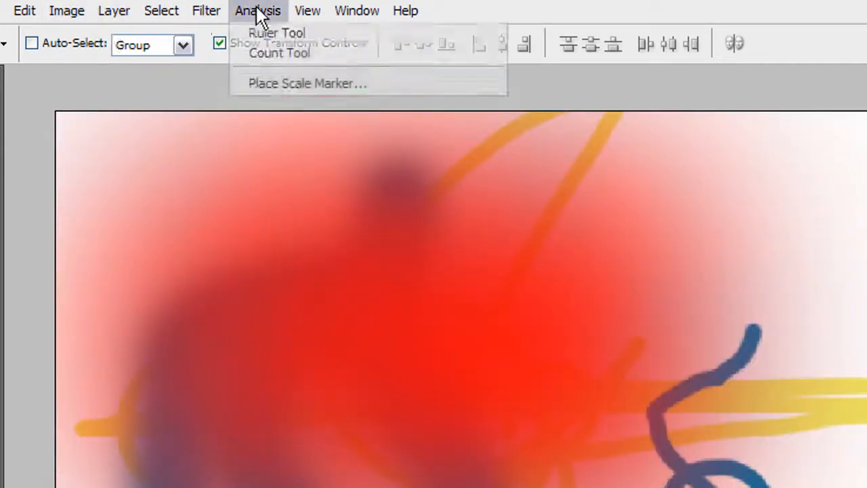
mouse_move(333, 43)
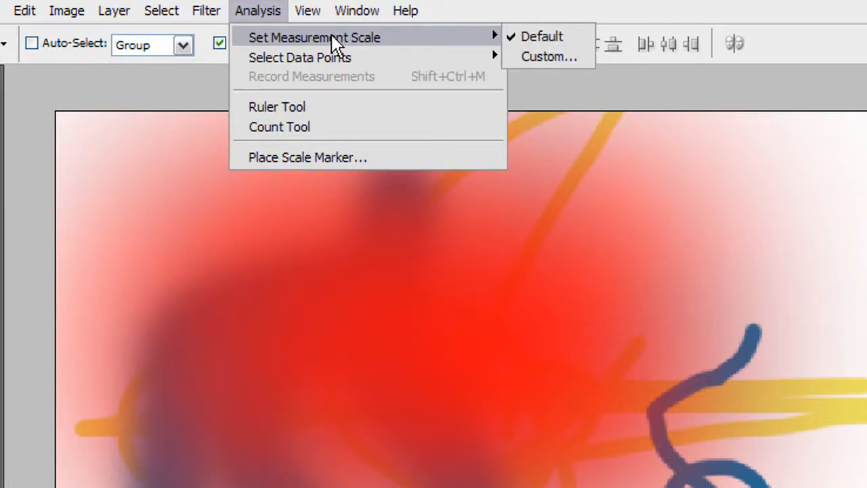
mouse_move(301, 15)
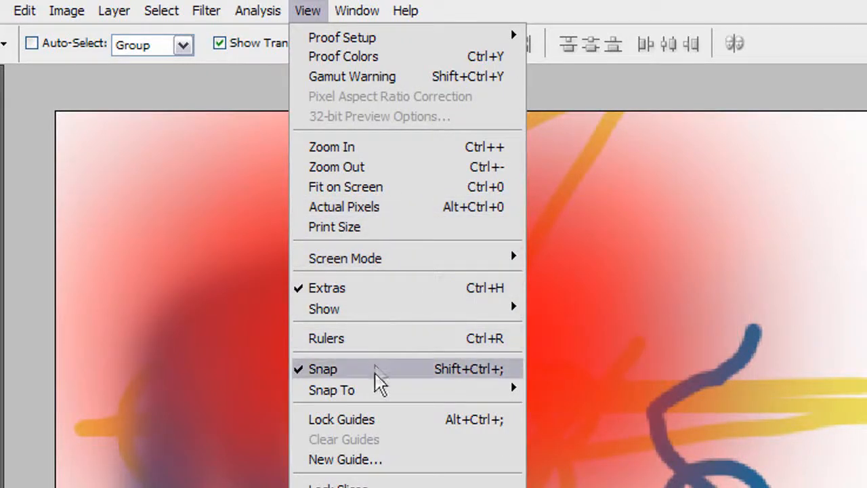
mouse_move(366, 14)
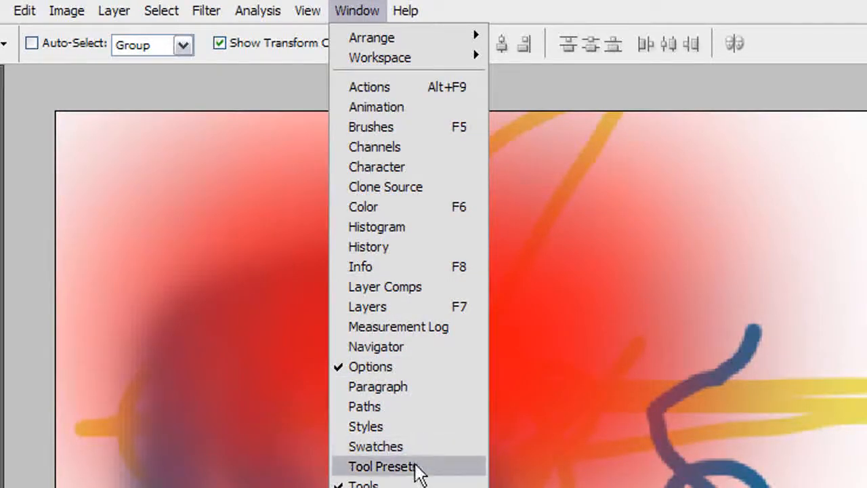
Step: Open Photoshop Help, search it for "layers", and close the help viewer
mouse_move(412, 12)
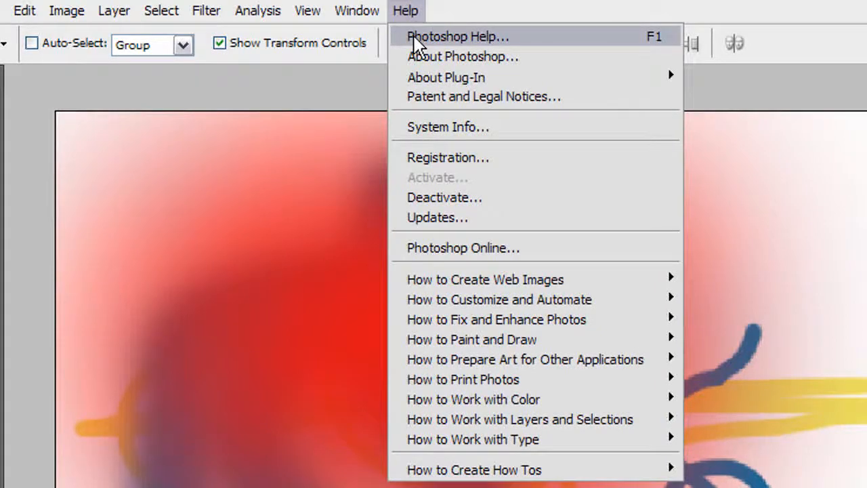
left_click(415, 38)
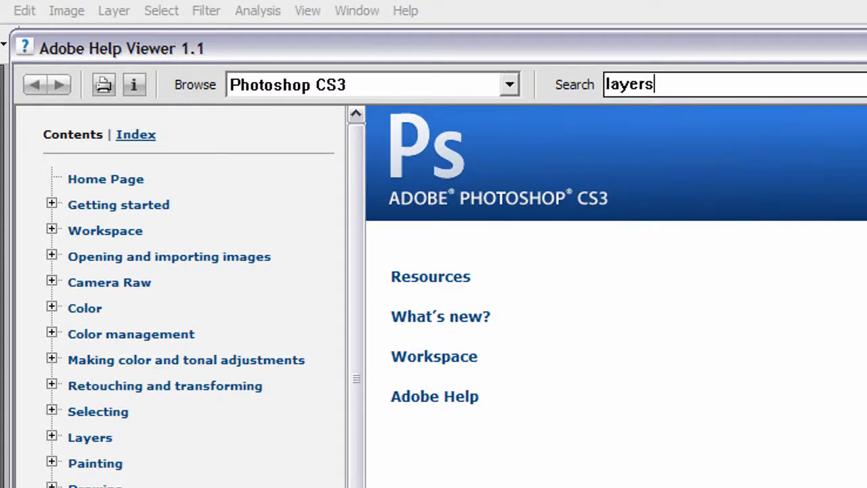
key("Return")
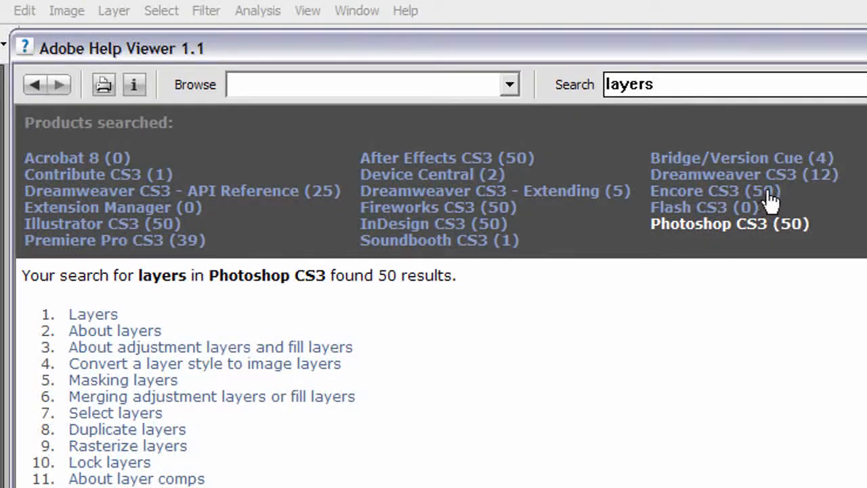
key("alt+F4")
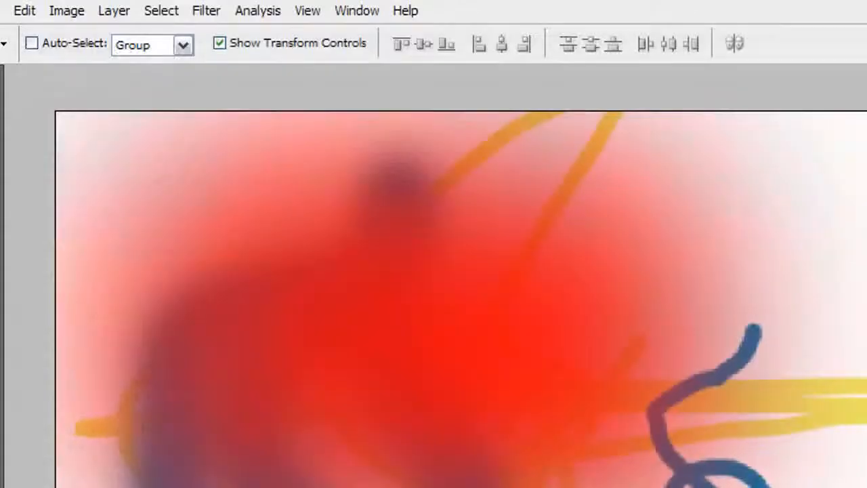